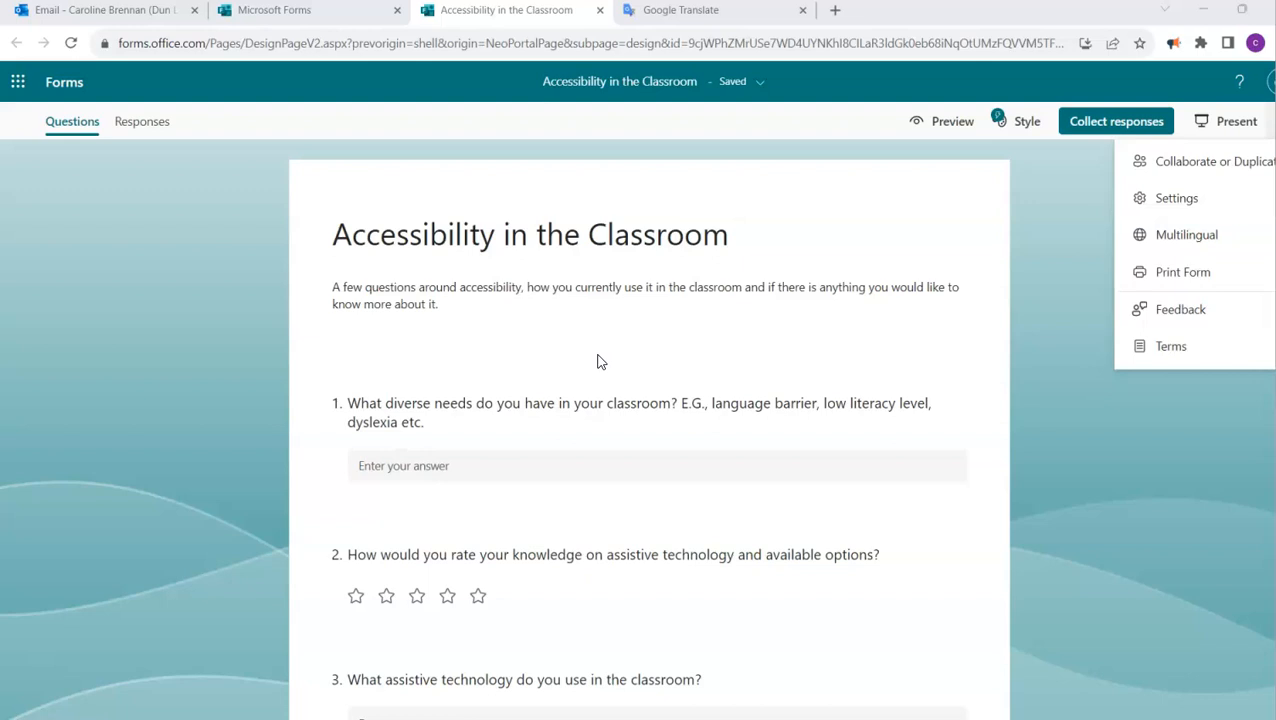
# - Open the form's Multilingual settings and review the primary language options
pyautogui.click(1064, 266)
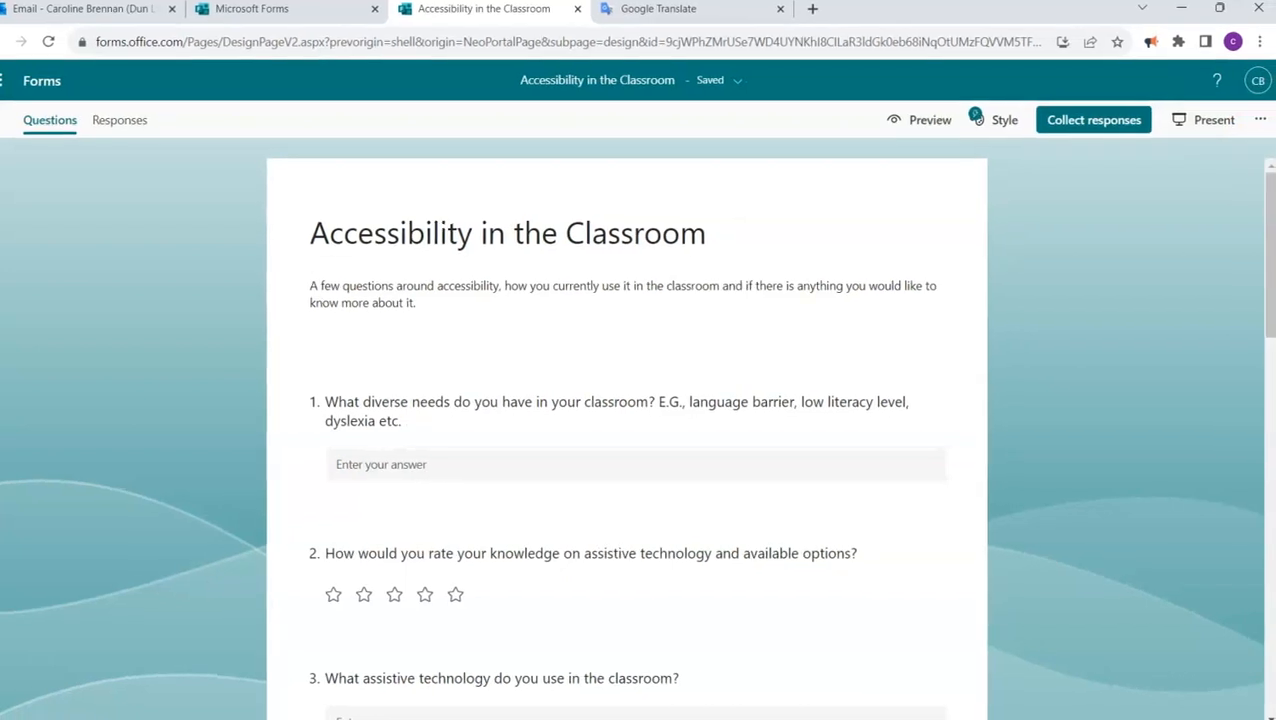
pyautogui.click(1260, 122)
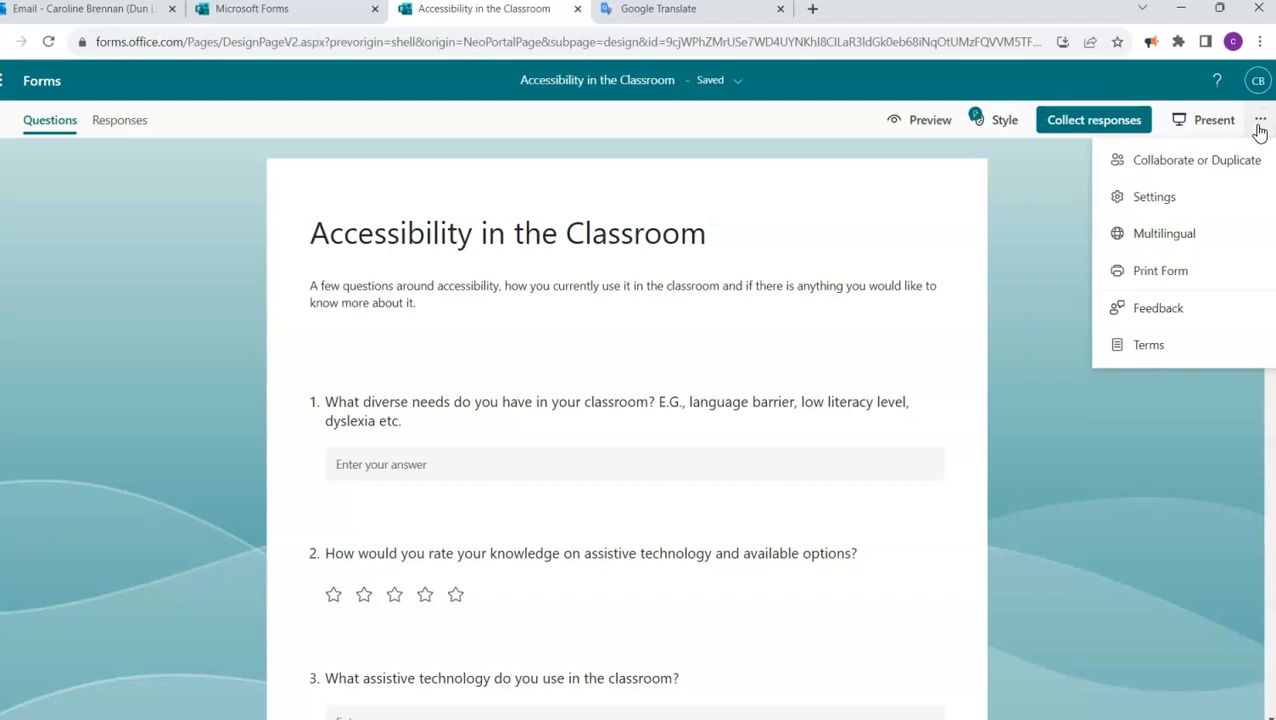
pyautogui.click(1157, 235)
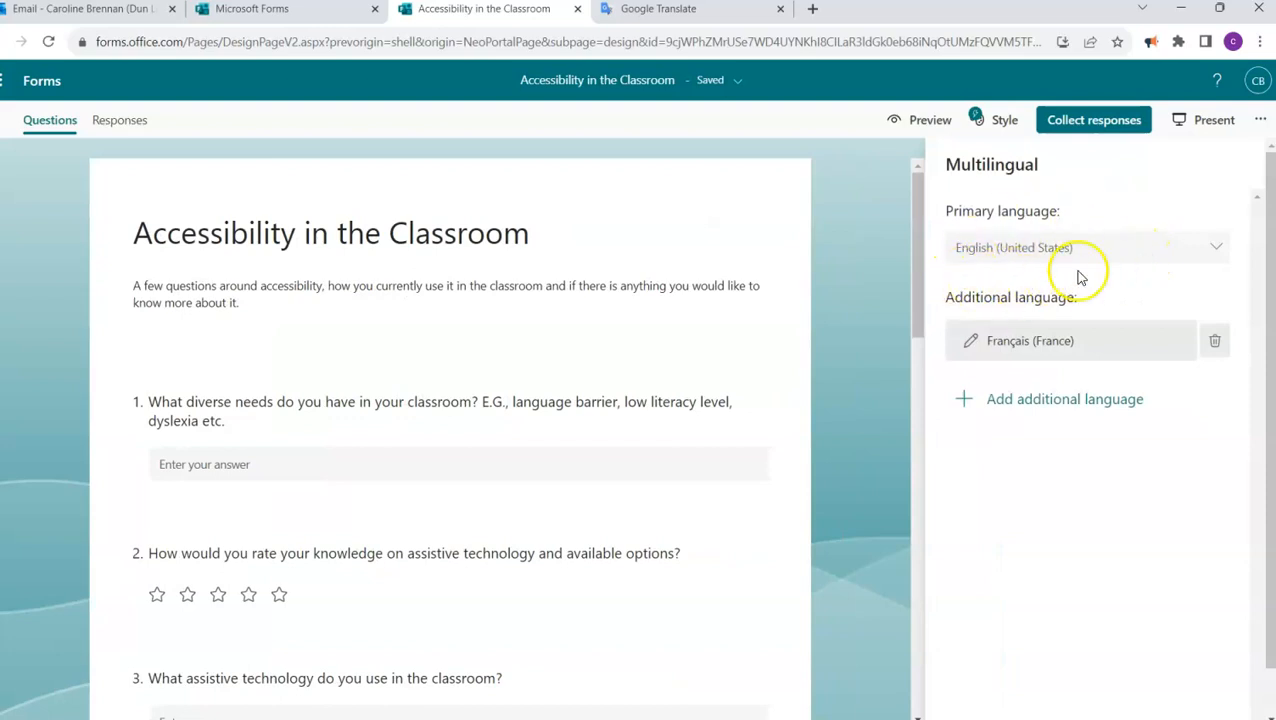
pyautogui.click(1215, 250)
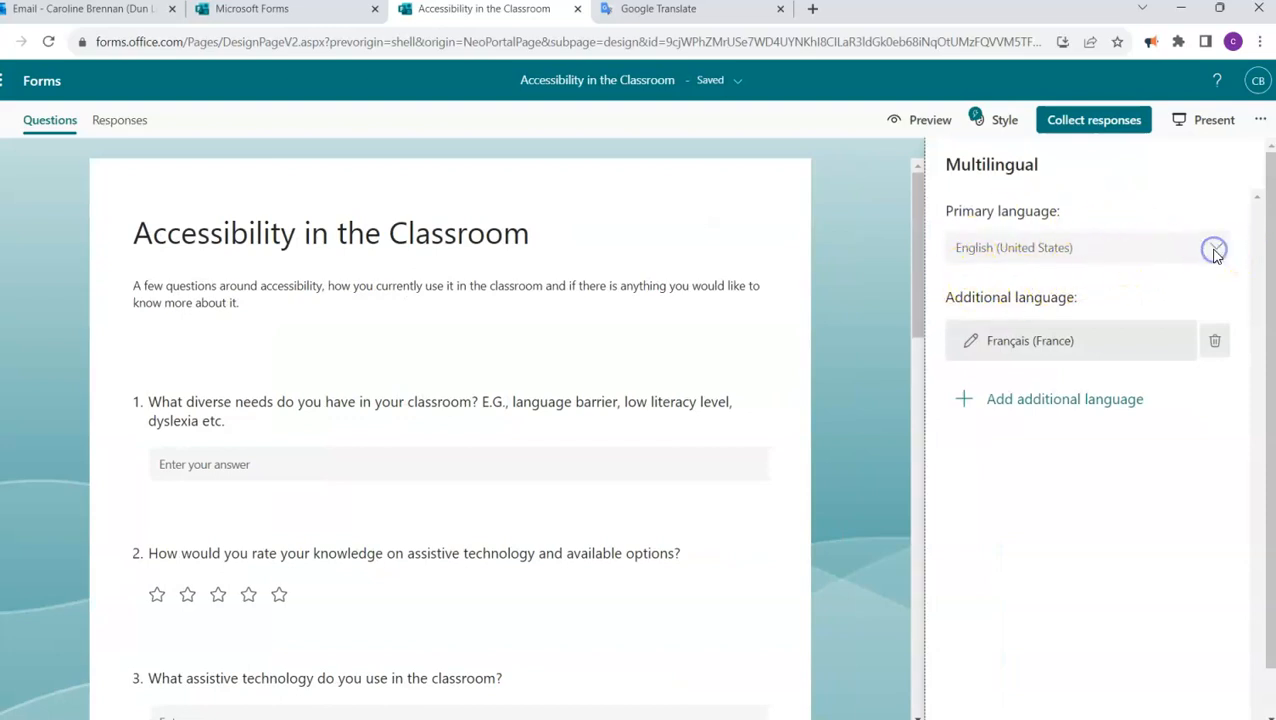
pyautogui.click(1214, 251)
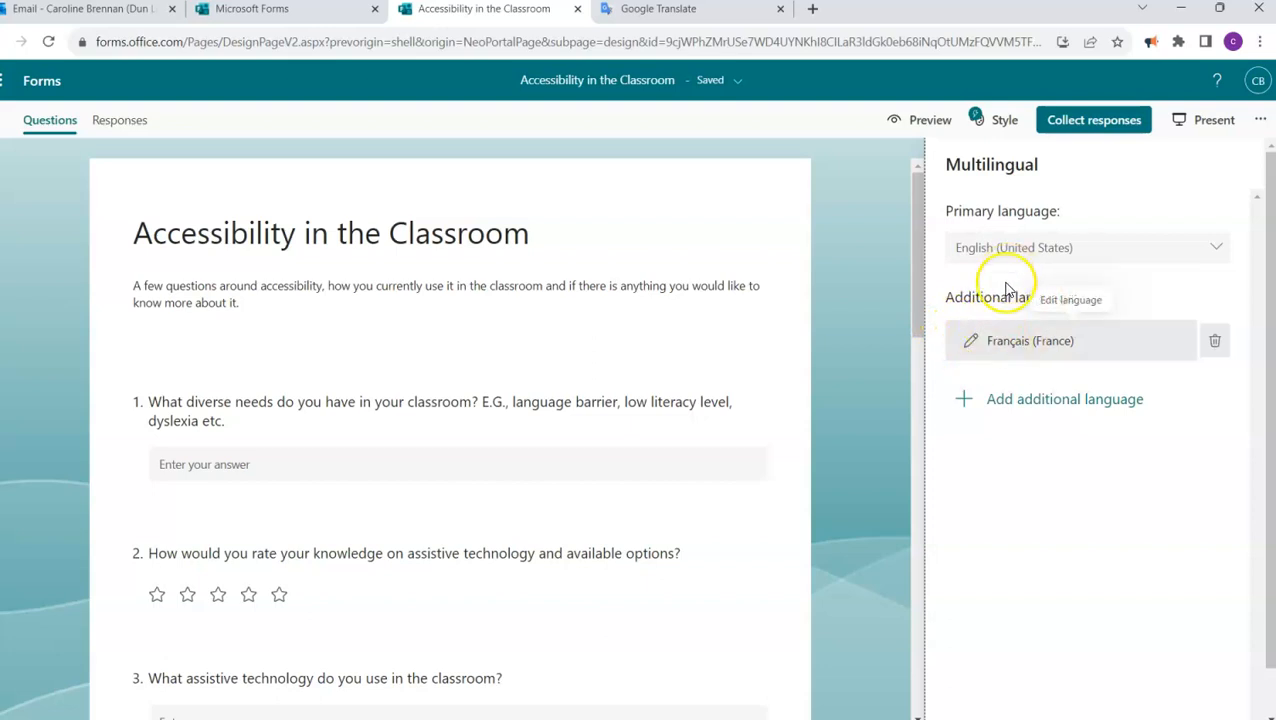
# - Add Português (Brasil) as an additional language for the form
pyautogui.click(967, 402)
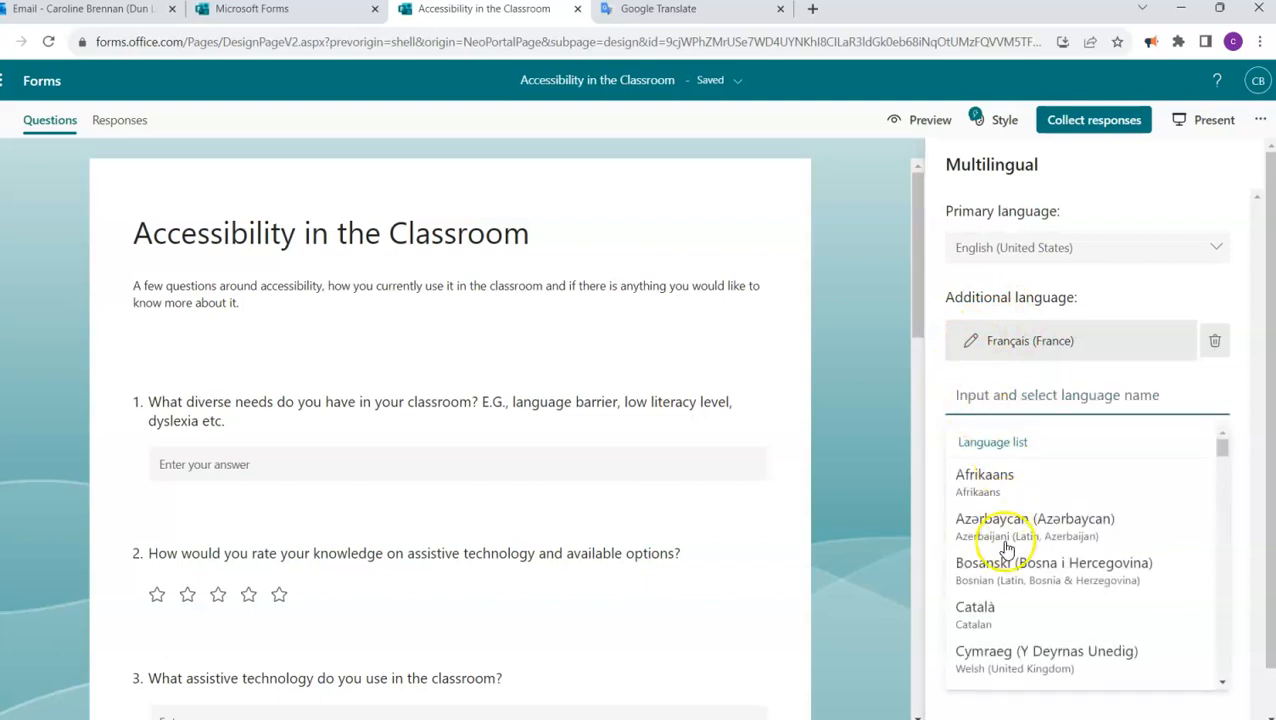
pyautogui.scroll(-3, 1008, 605)
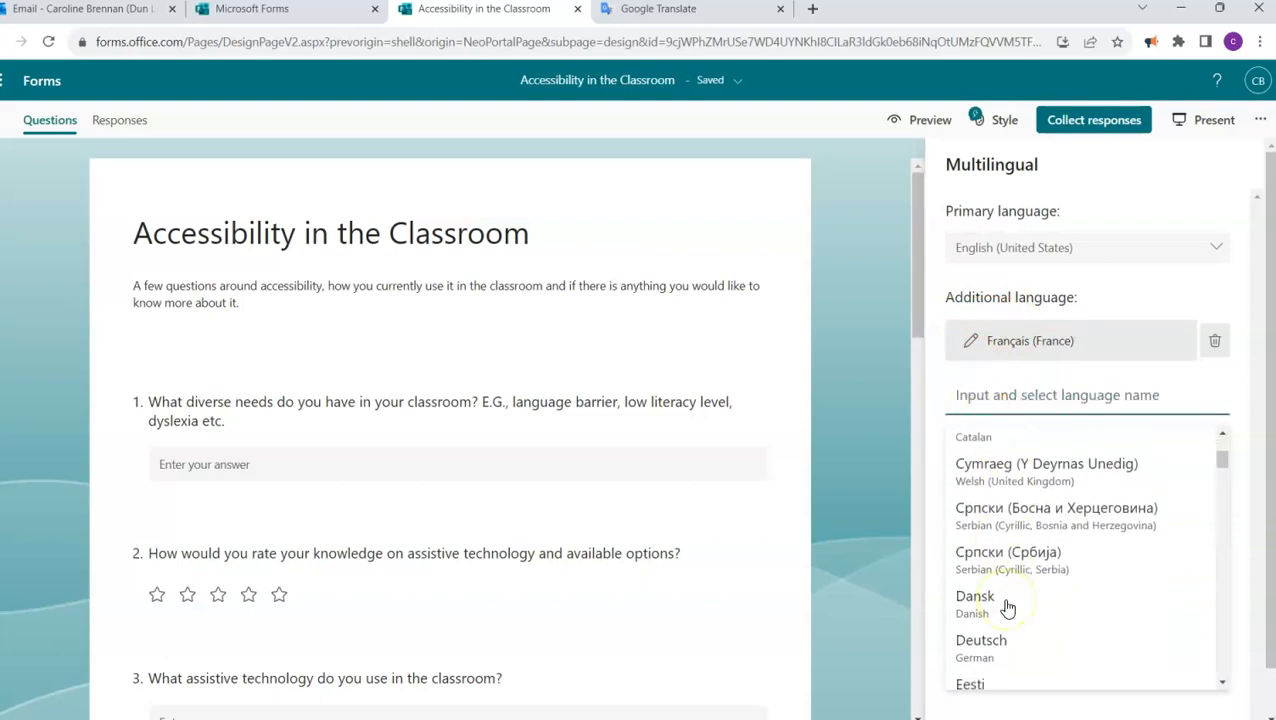
pyautogui.scroll(-5, 1008, 605)
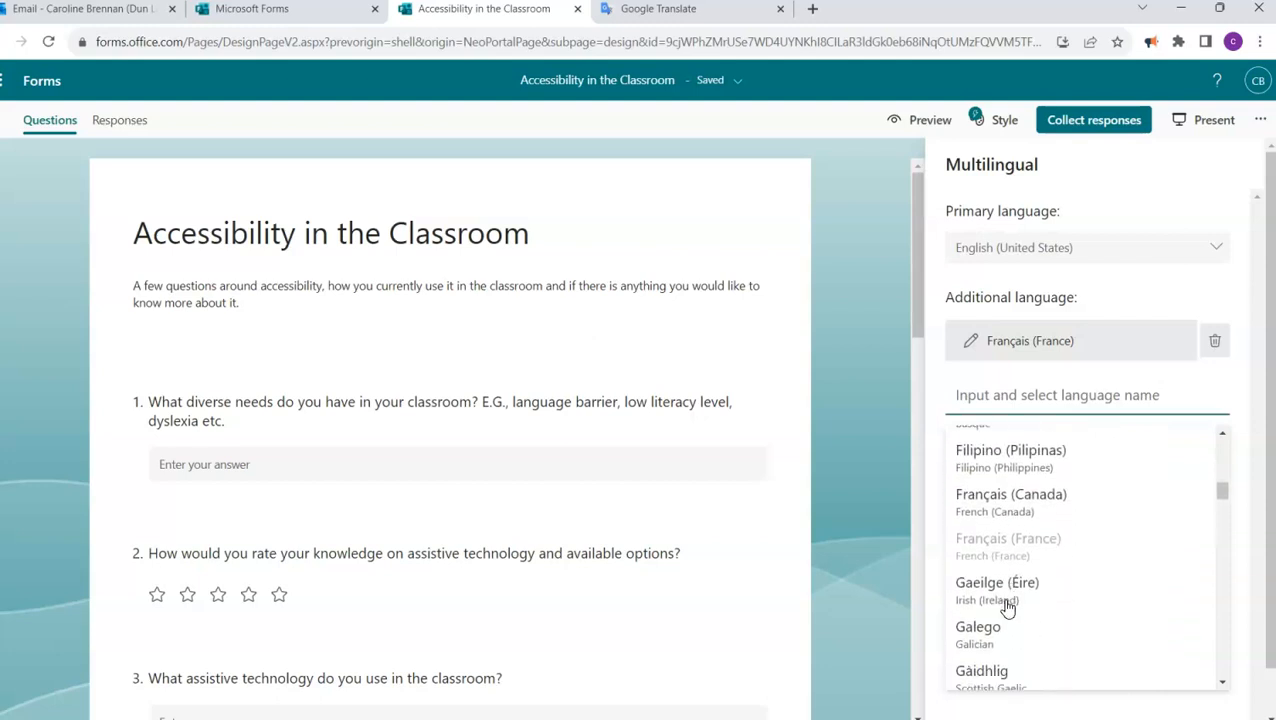
pyautogui.scroll(-6, 1008, 608)
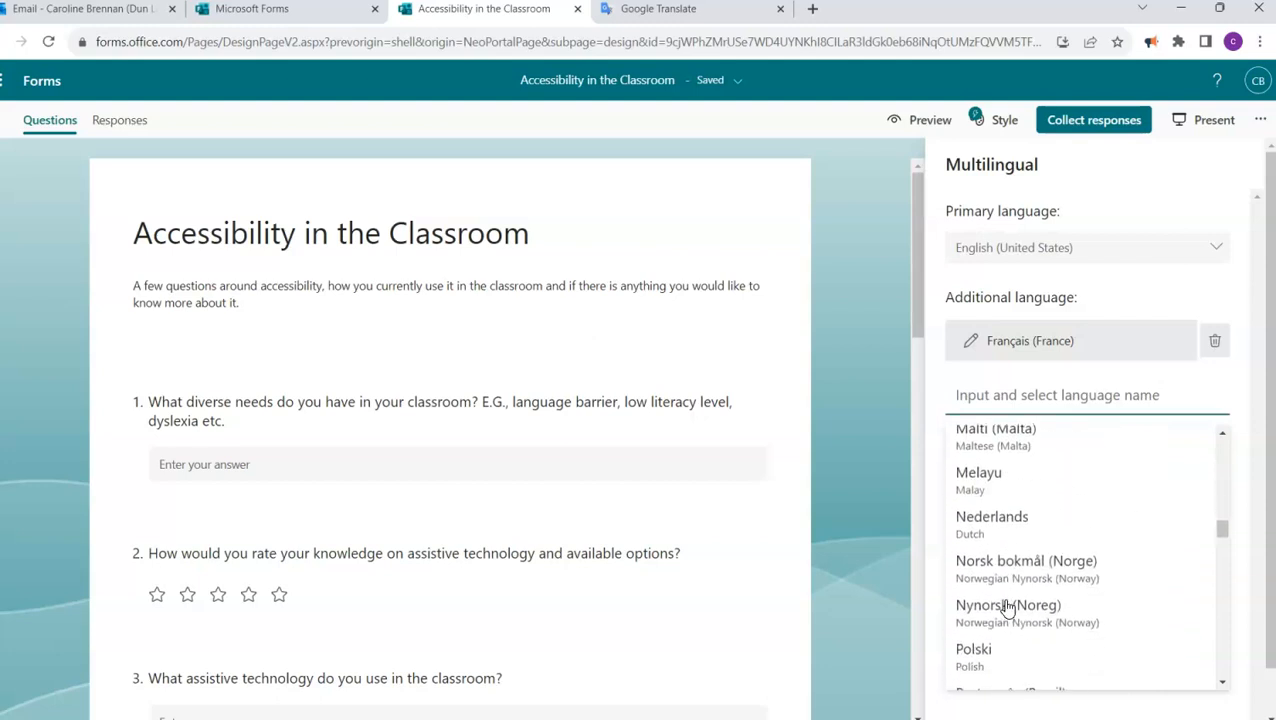
pyautogui.scroll(-2, 1008, 607)
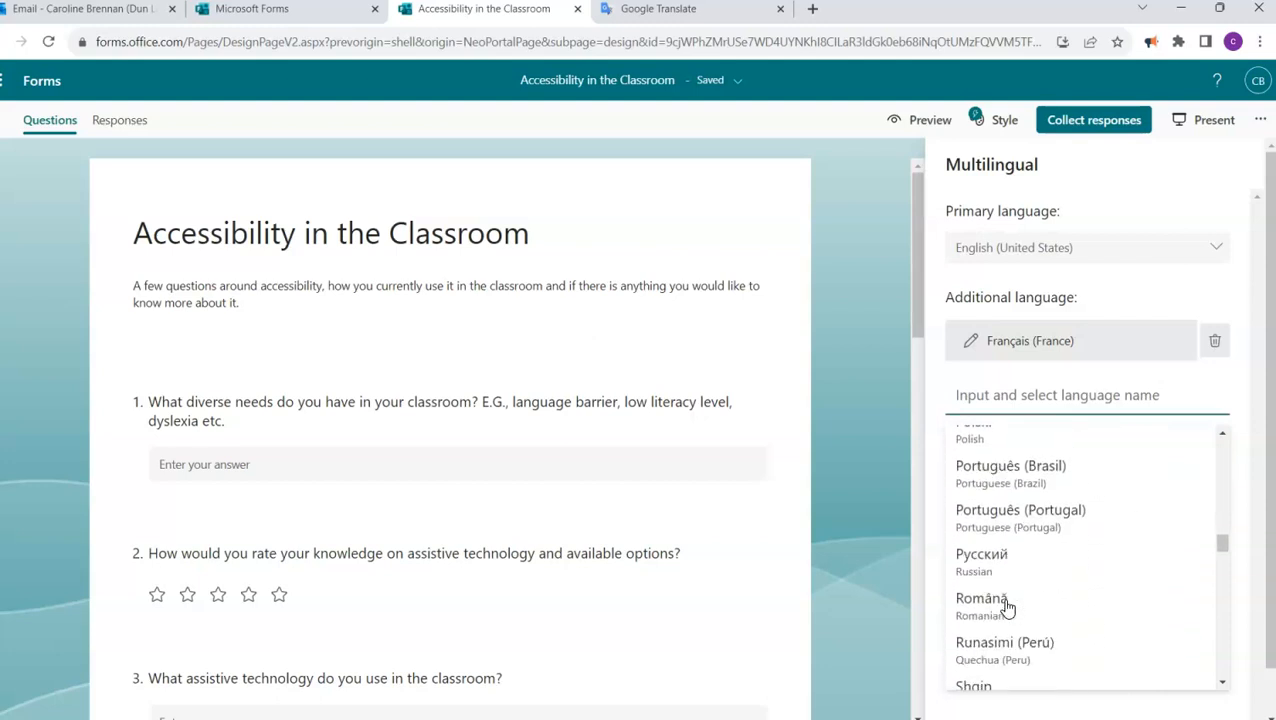
pyautogui.click(1004, 472)
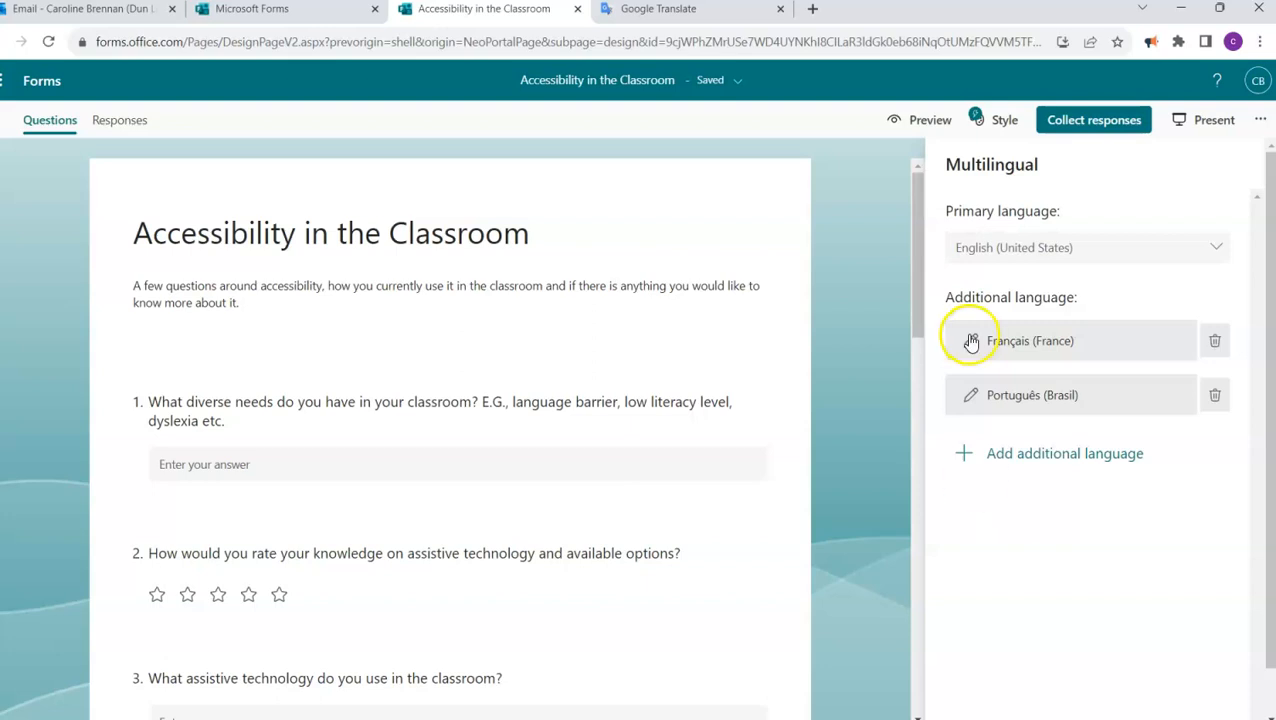
# - Open the Português (Brasil) translation editor and translate the form title, Accessibility in the Classroom, in Google Translate
pyautogui.click(970, 399)
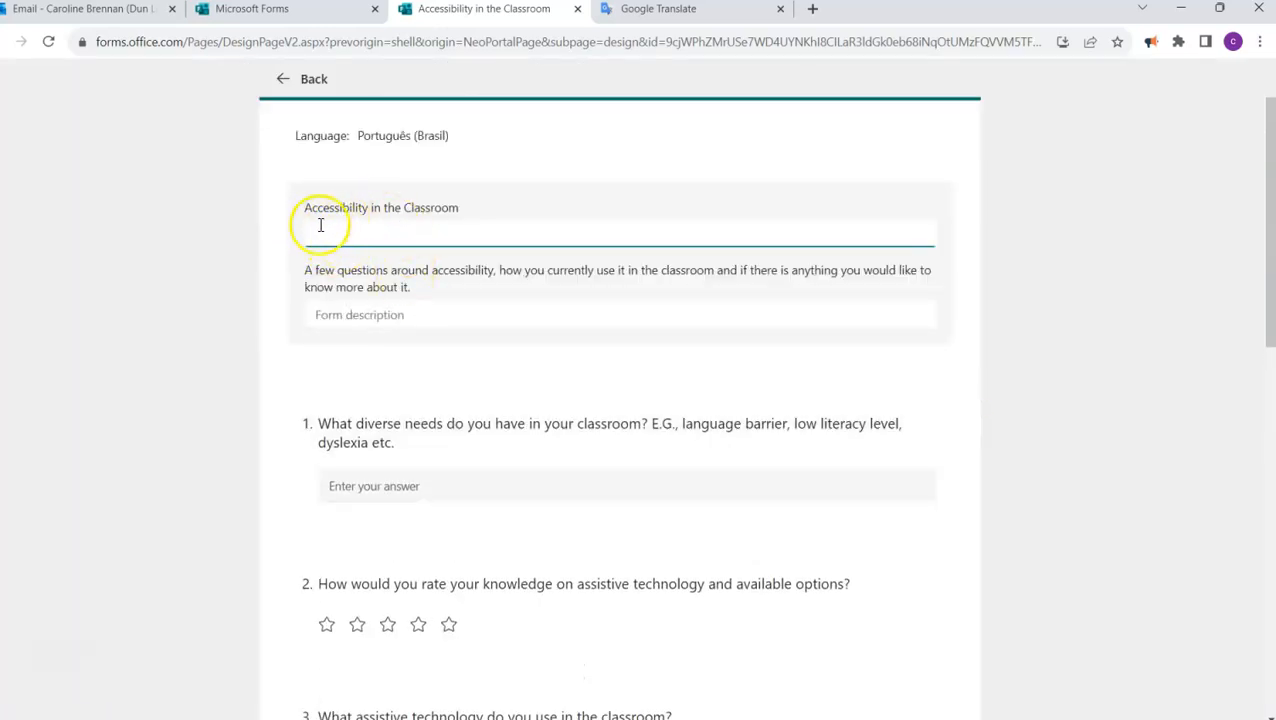
pyautogui.moveTo(388, 205); pyautogui.dragTo(302, 212)
pyautogui.hotkey('ctrl', 'c')
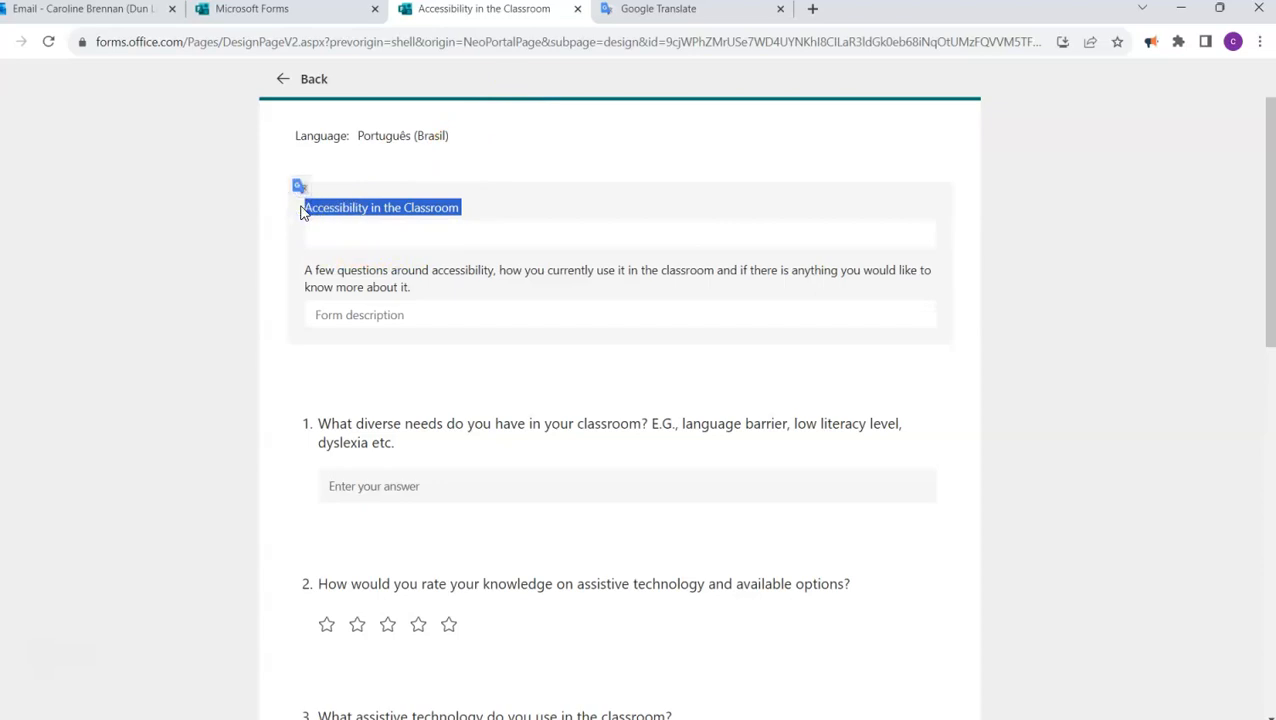
pyautogui.click(695, 12)
pyautogui.click(197, 265)
pyautogui.hotkey('ctrl', 'v')
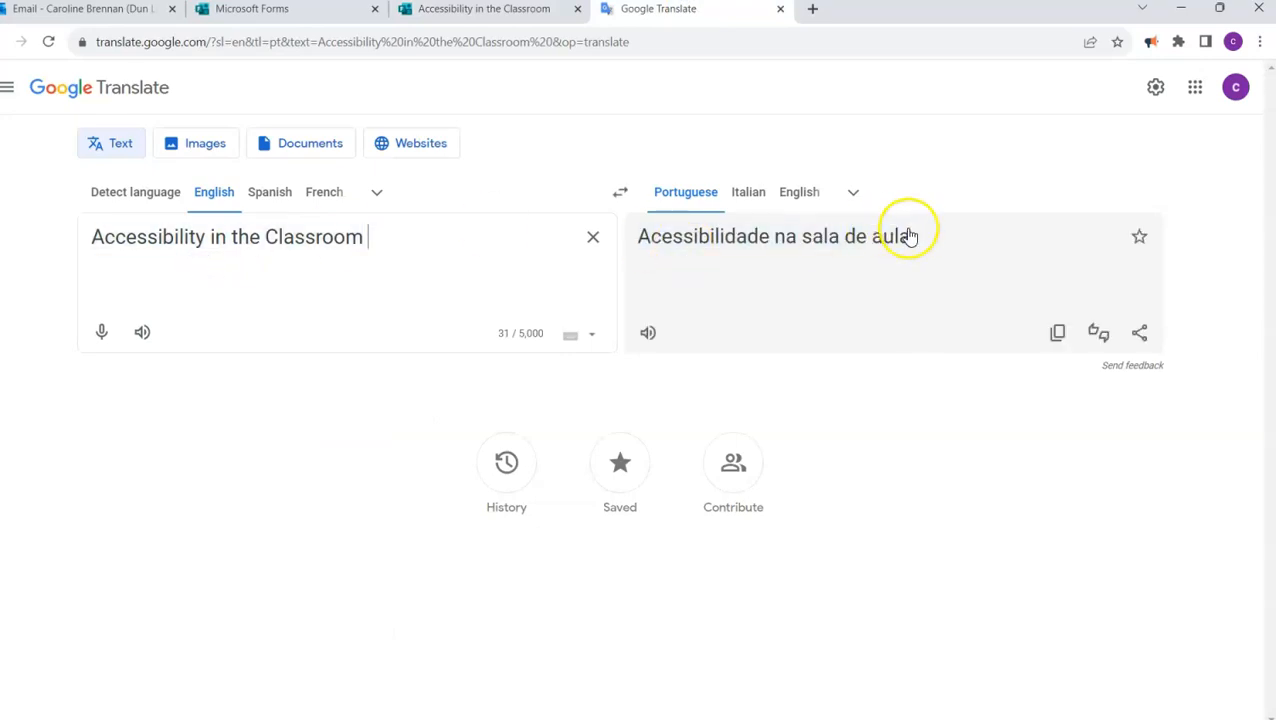
# - Copy the Portuguese translation and paste it as the form's translated title, Acessibilidade na sala de aula
pyautogui.moveTo(912, 238); pyautogui.dragTo(644, 247)
pyautogui.hotkey('ctrl', 'c')
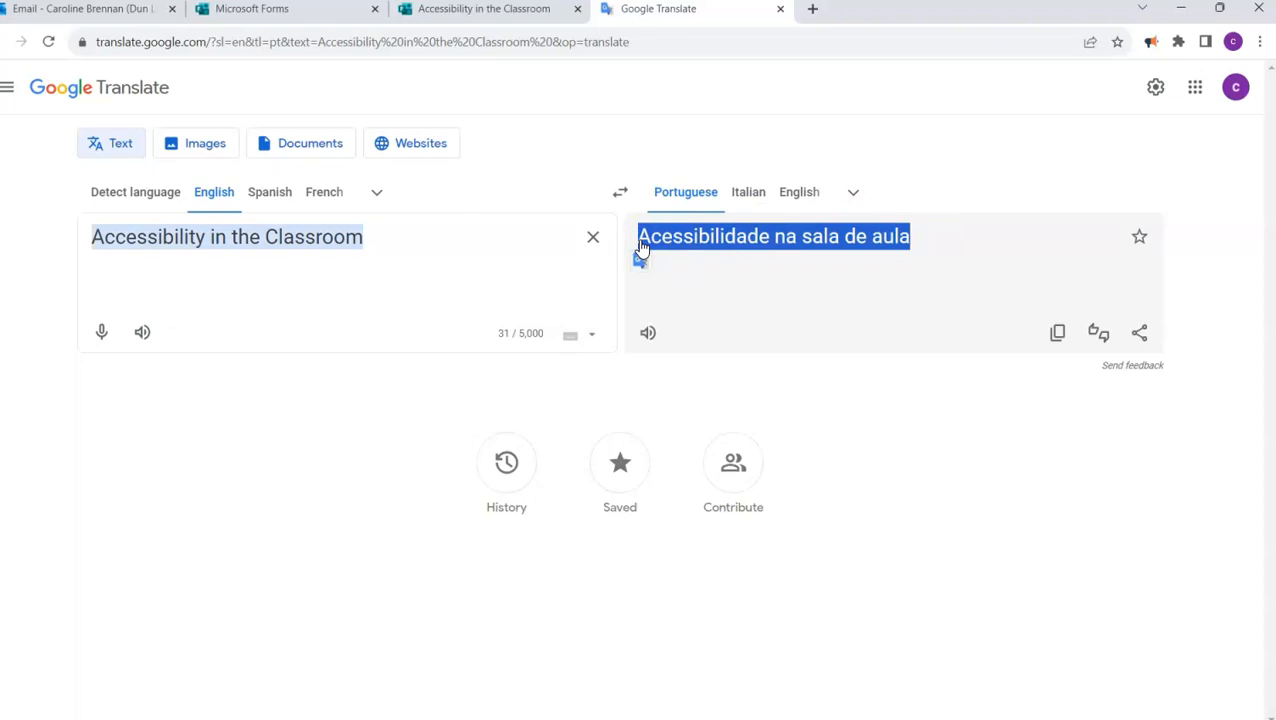
pyautogui.click(490, 12)
pyautogui.click(316, 230)
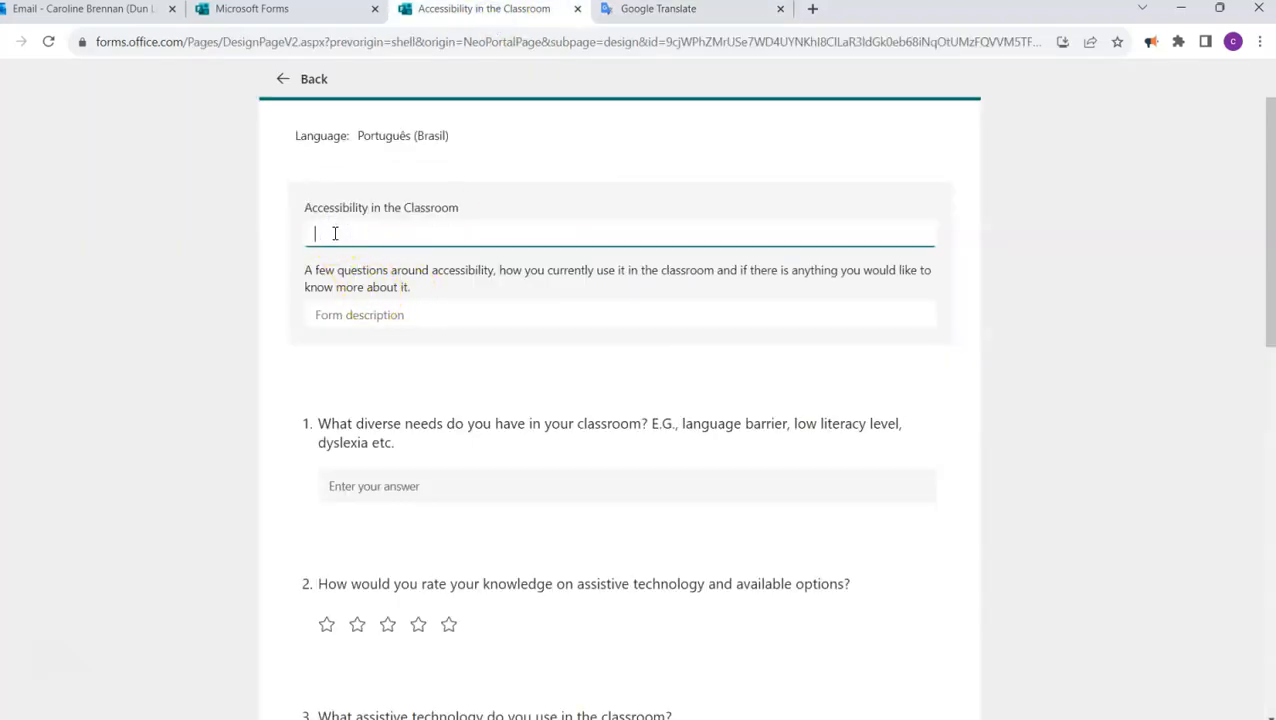
pyautogui.hotkey('ctrl', 'v')
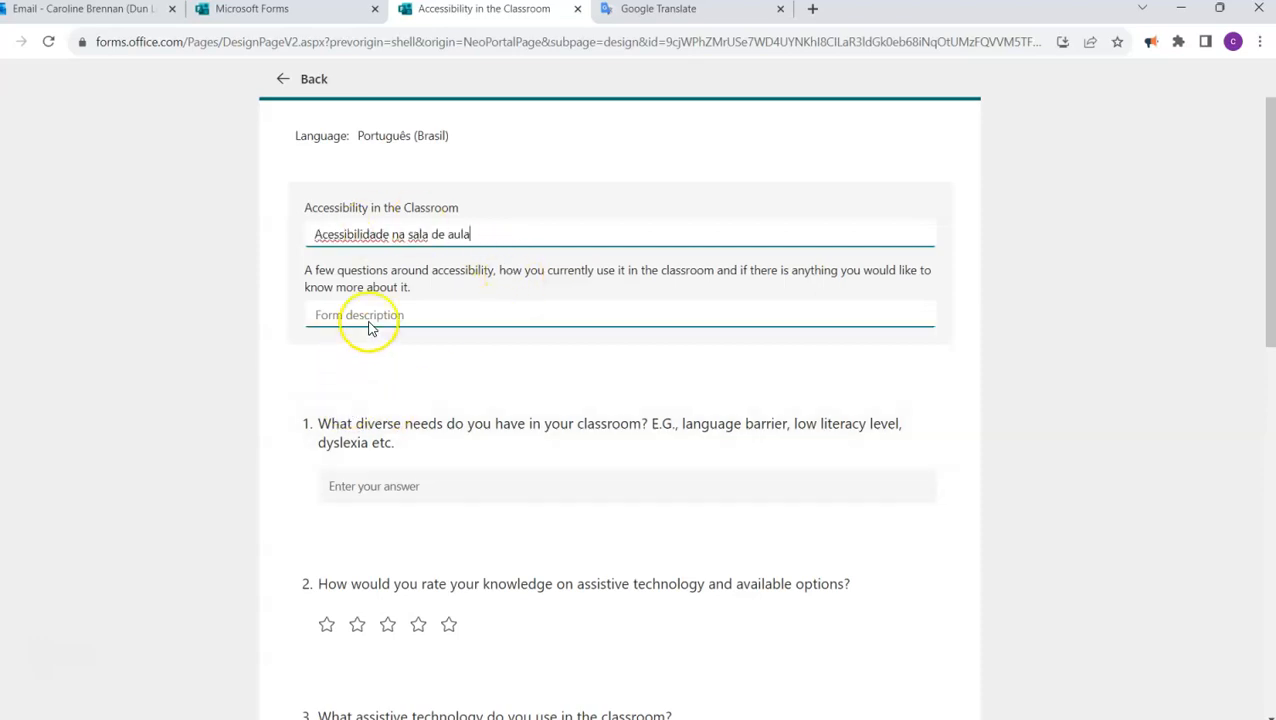
# - Copy question 1's text and translate it into Portuguese in Google Translate, replacing the previous source text
pyautogui.click(313, 373)
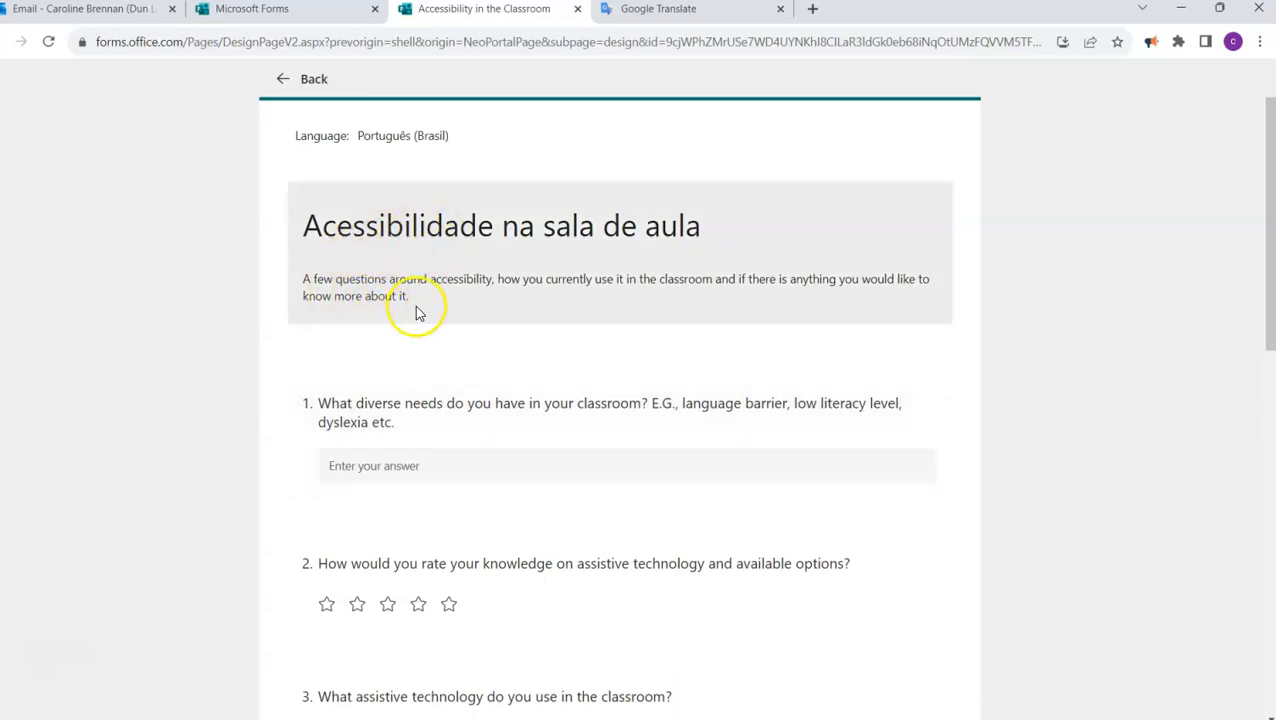
pyautogui.click(357, 422)
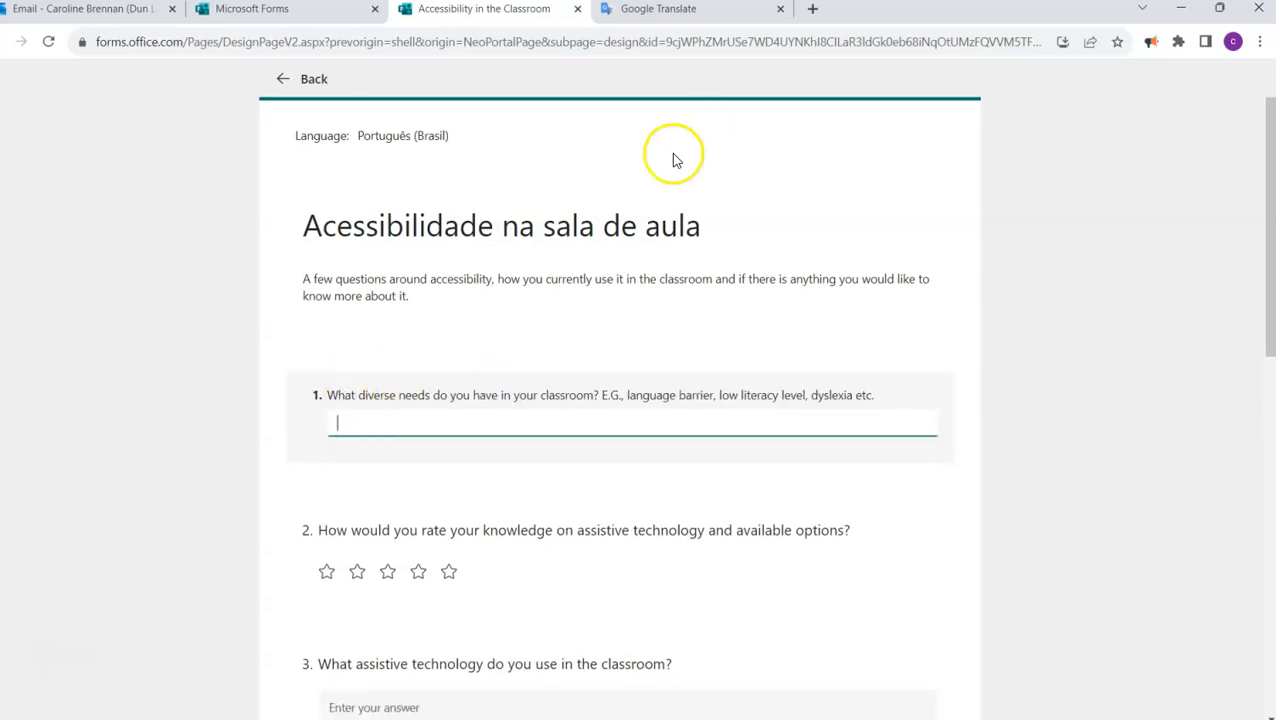
pyautogui.moveTo(895, 397); pyautogui.dragTo(343, 396)
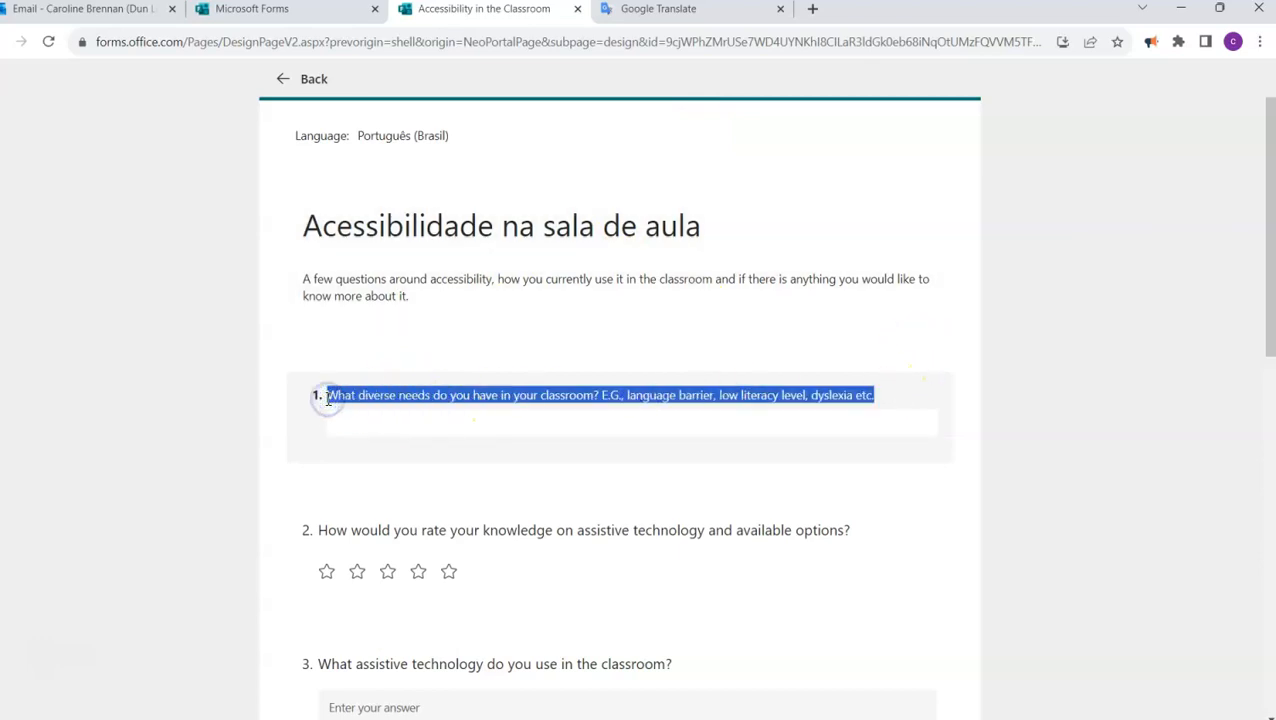
pyautogui.click(645, 17)
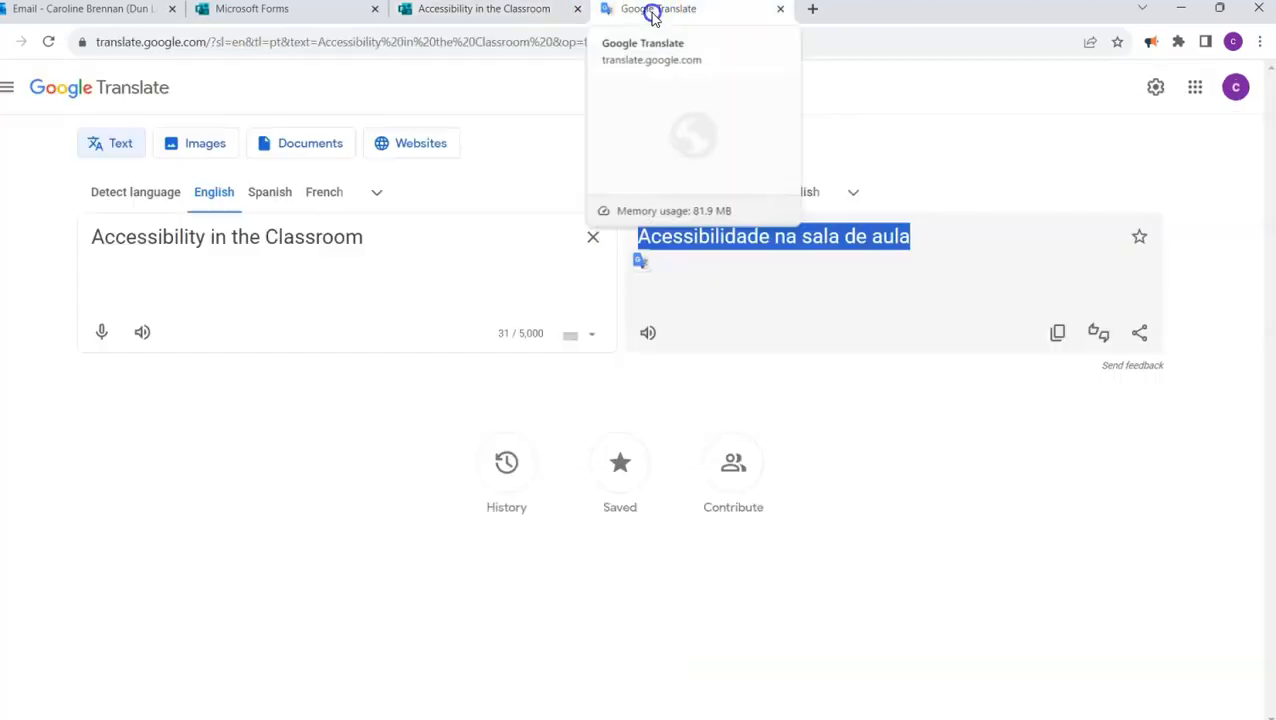
pyautogui.click(589, 238)
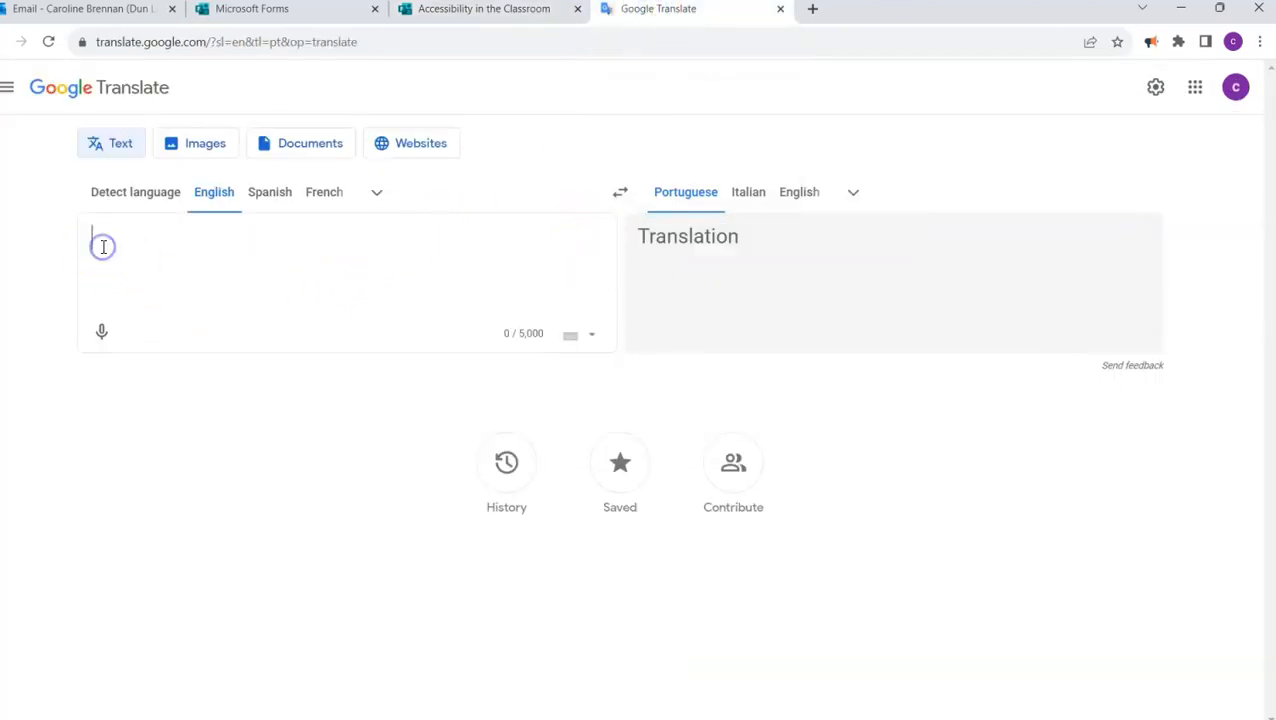
pyautogui.write('What diverse needs do you have in your classroom? E.G., language barrier, low literacy level, dyslexia etc.')
# - Paste the Portuguese translation as question 1's translated text and return to the form editor
pyautogui.moveTo(899, 302); pyautogui.dragTo(645, 242)
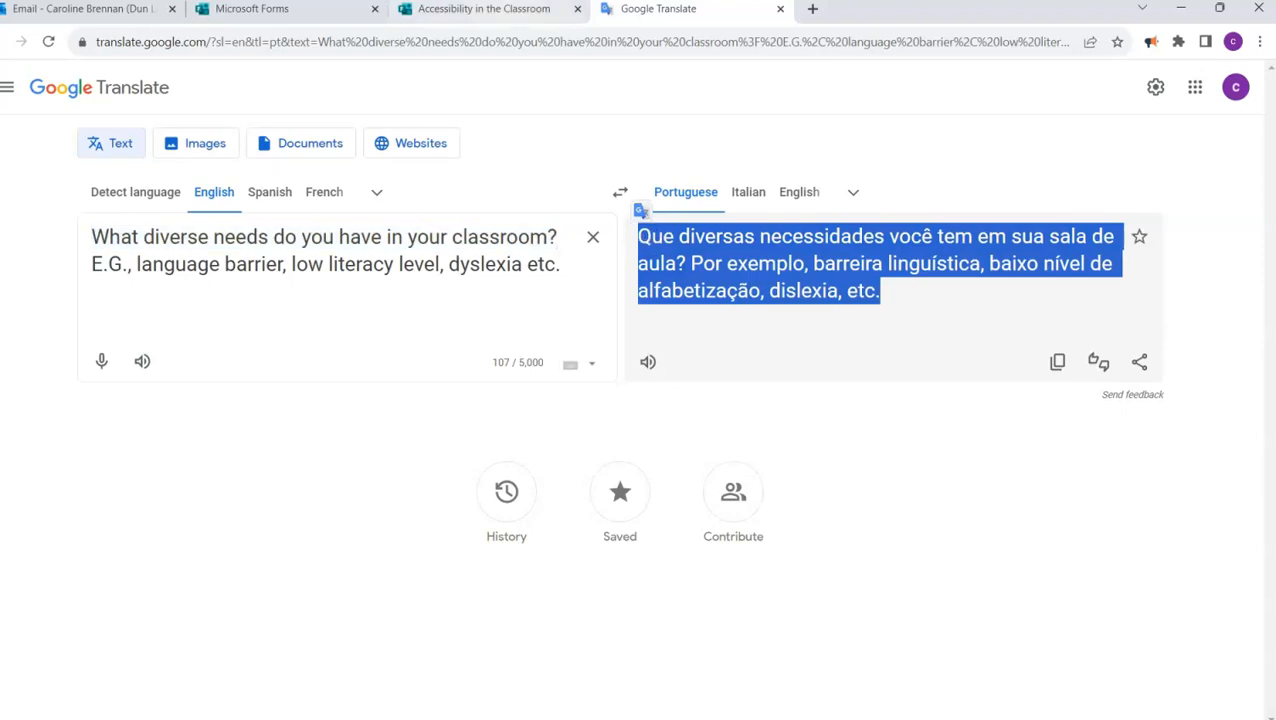
pyautogui.click(470, 9)
pyautogui.click(354, 428)
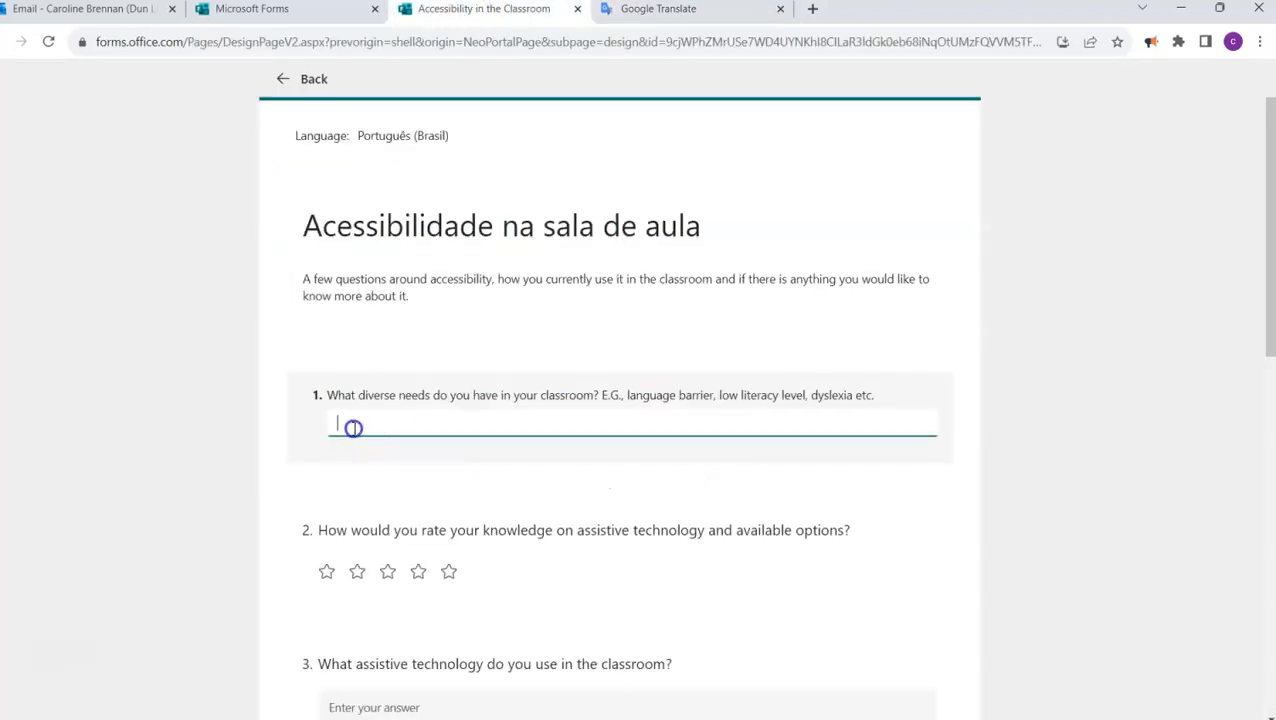
pyautogui.write('Que diversas necessidades você tem em sua sala de aula? Por exemplo, barreira linguística, baixo nível de alfabetização, dislexia, etc.')
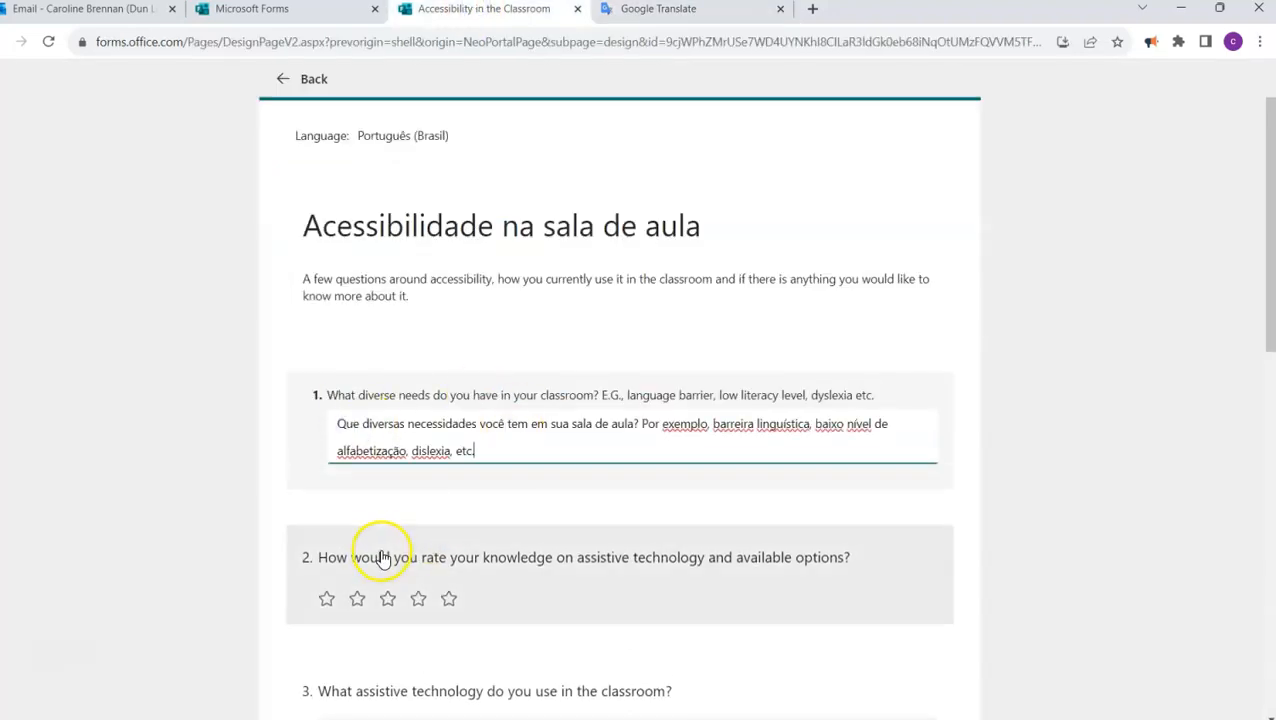
pyautogui.scroll(-10, 383, 558)
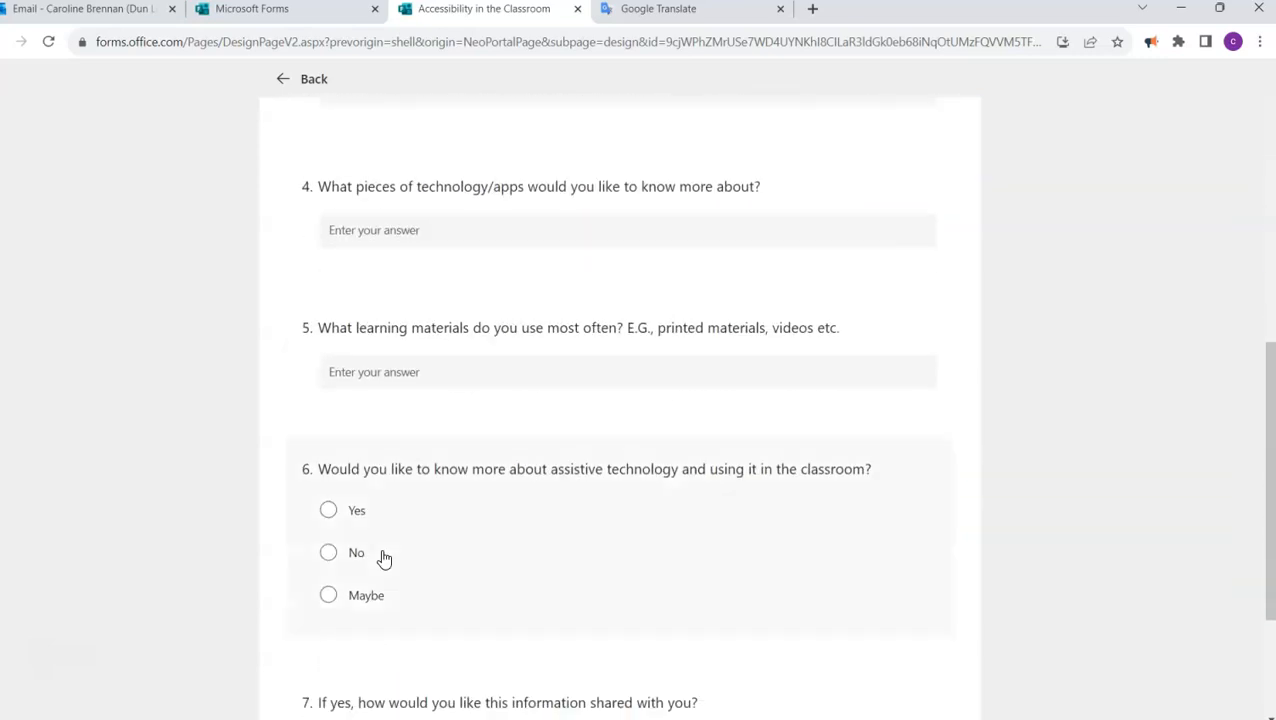
pyautogui.scroll(10, 383, 558)
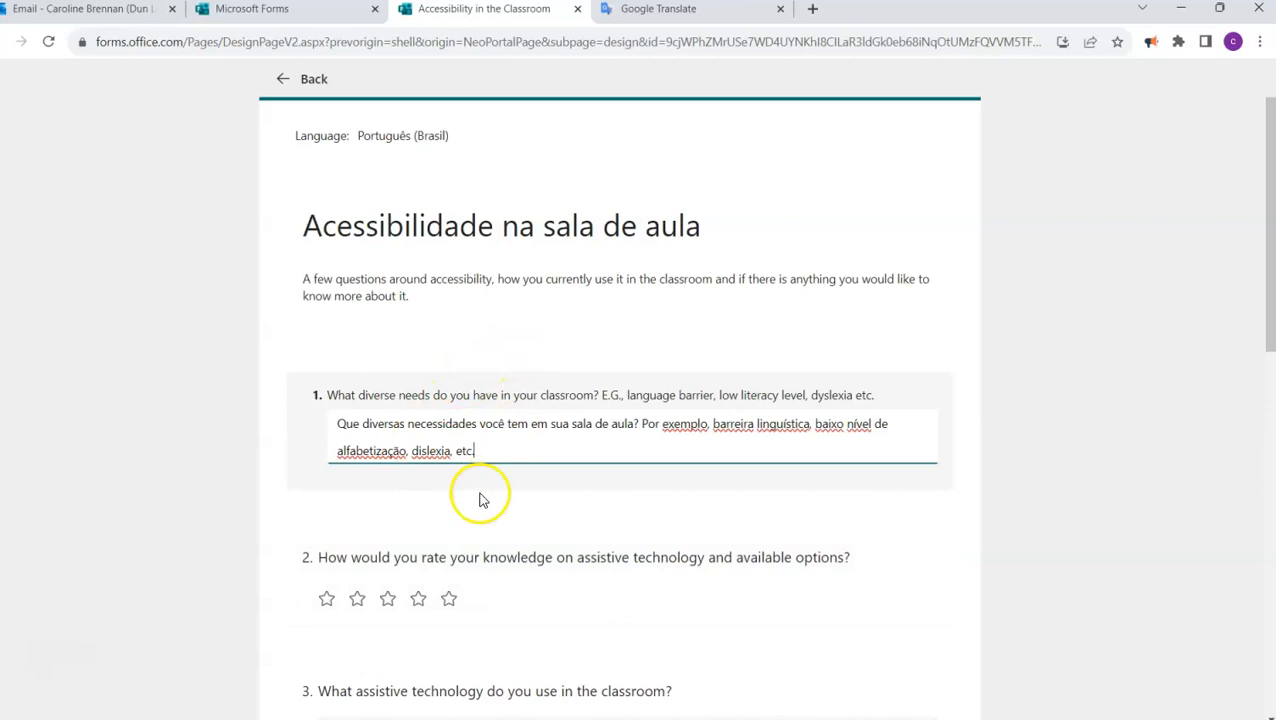
pyautogui.click(400, 522)
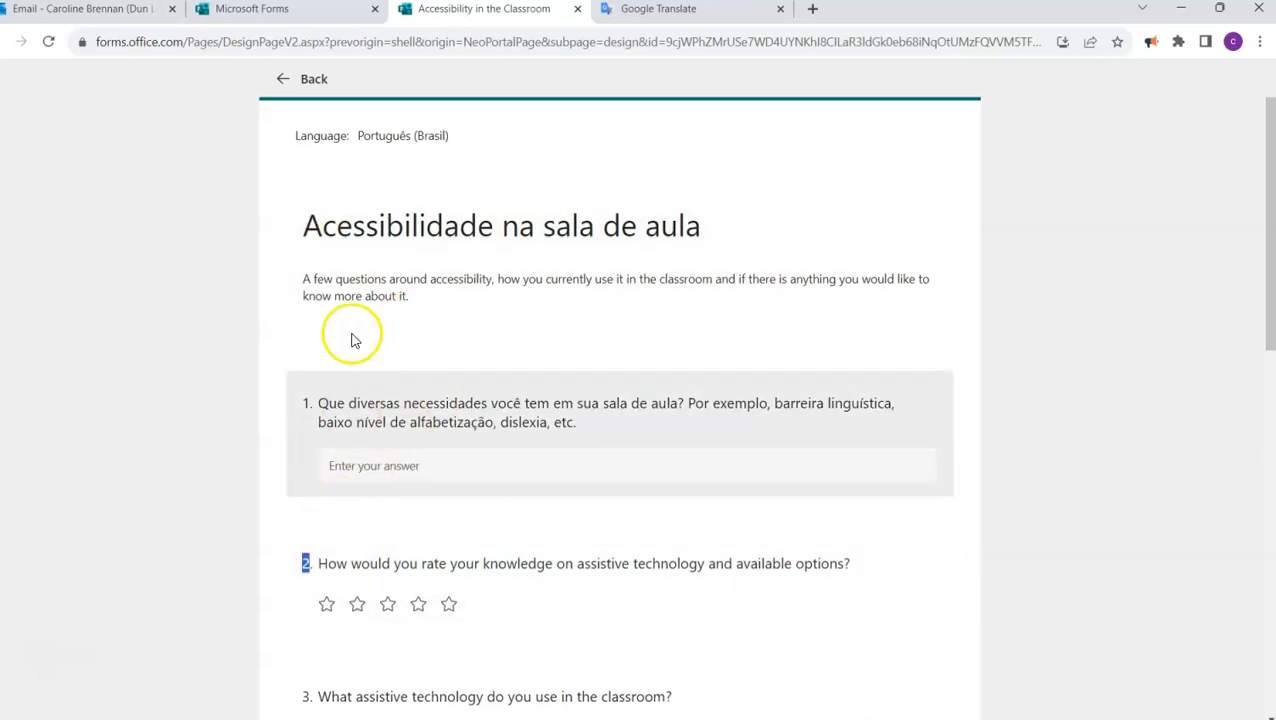
pyautogui.click(298, 78)
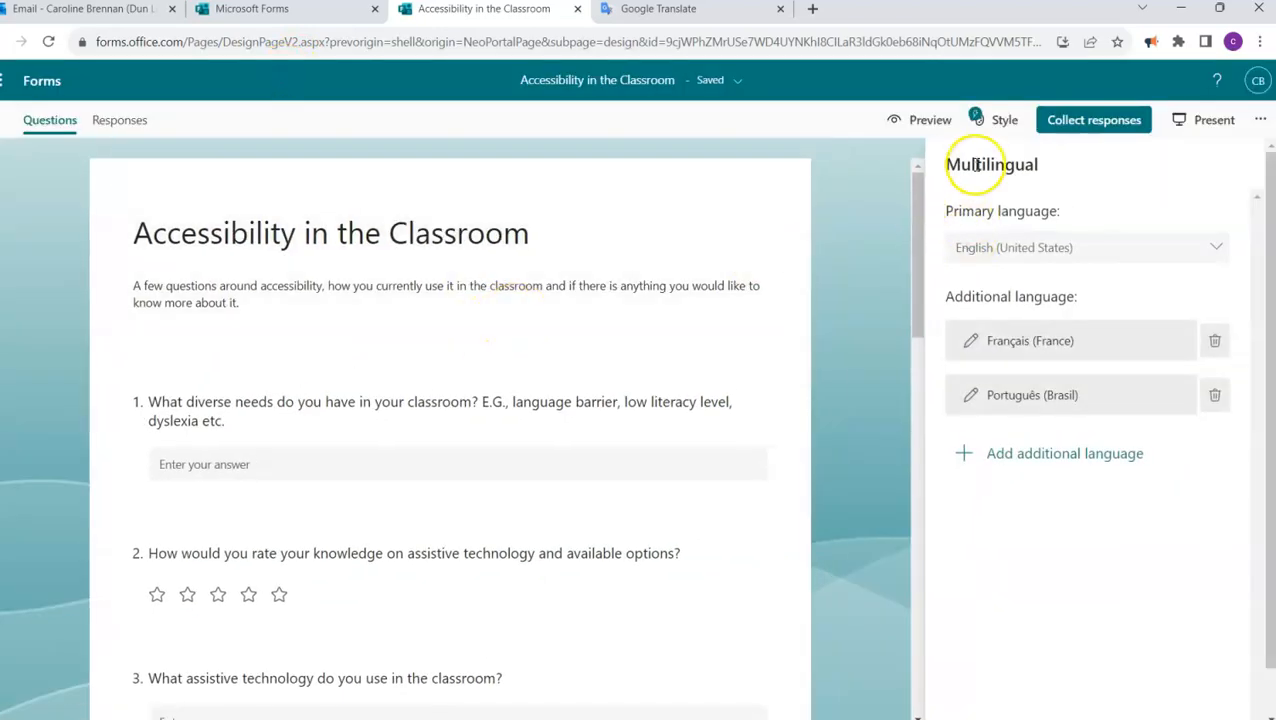
# - Preview the form and switch its display language to Português (Brasil)
pyautogui.click(925, 120)
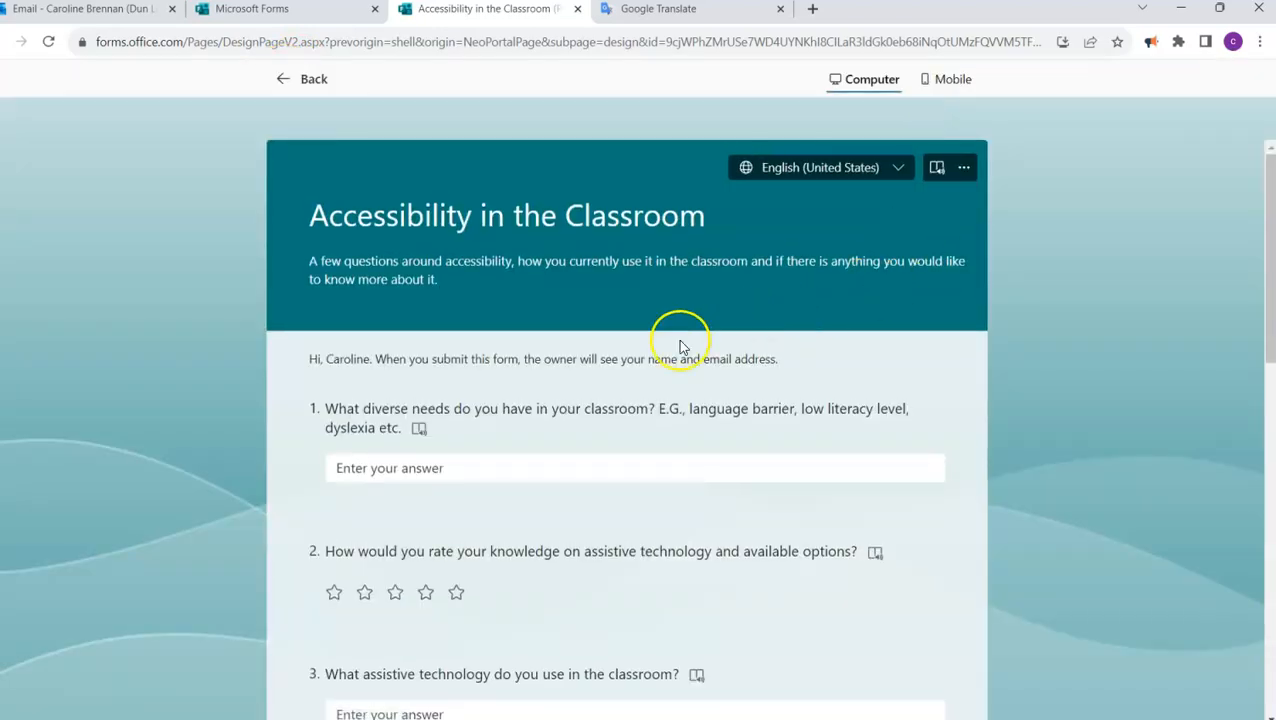
pyautogui.click(896, 172)
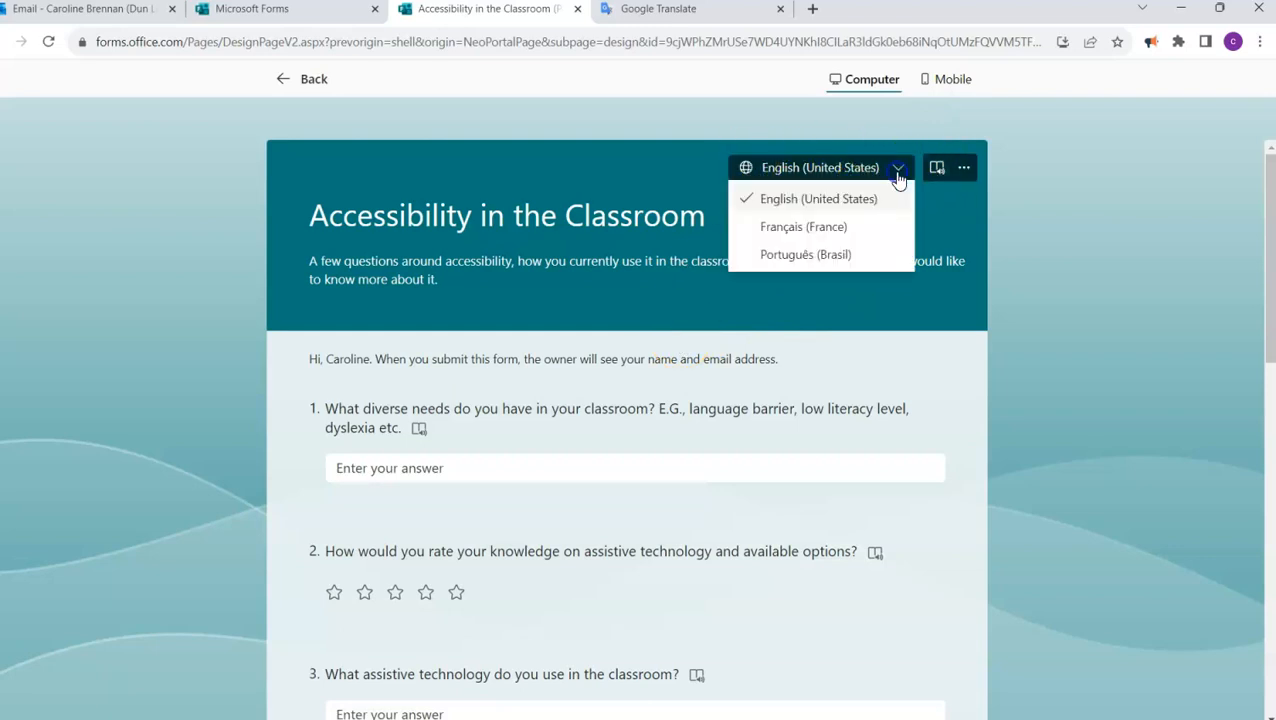
pyautogui.click(783, 256)
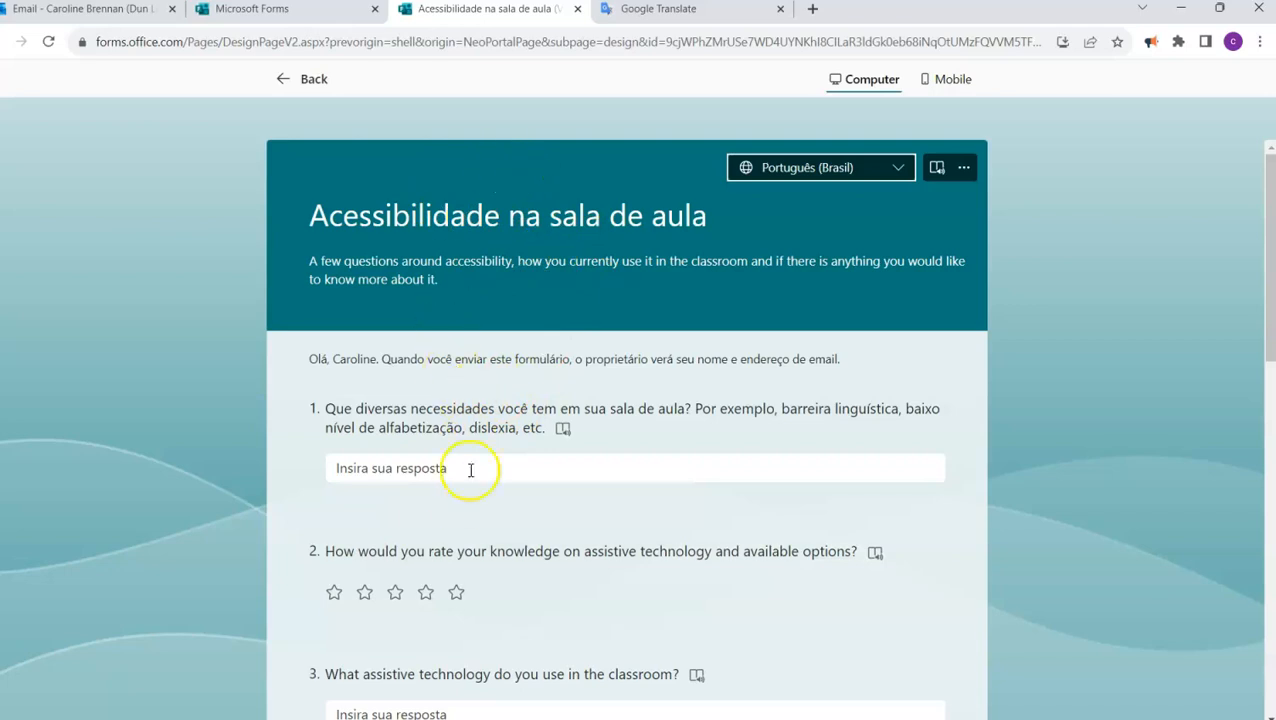
pyautogui.scroll(-1, 504, 530)
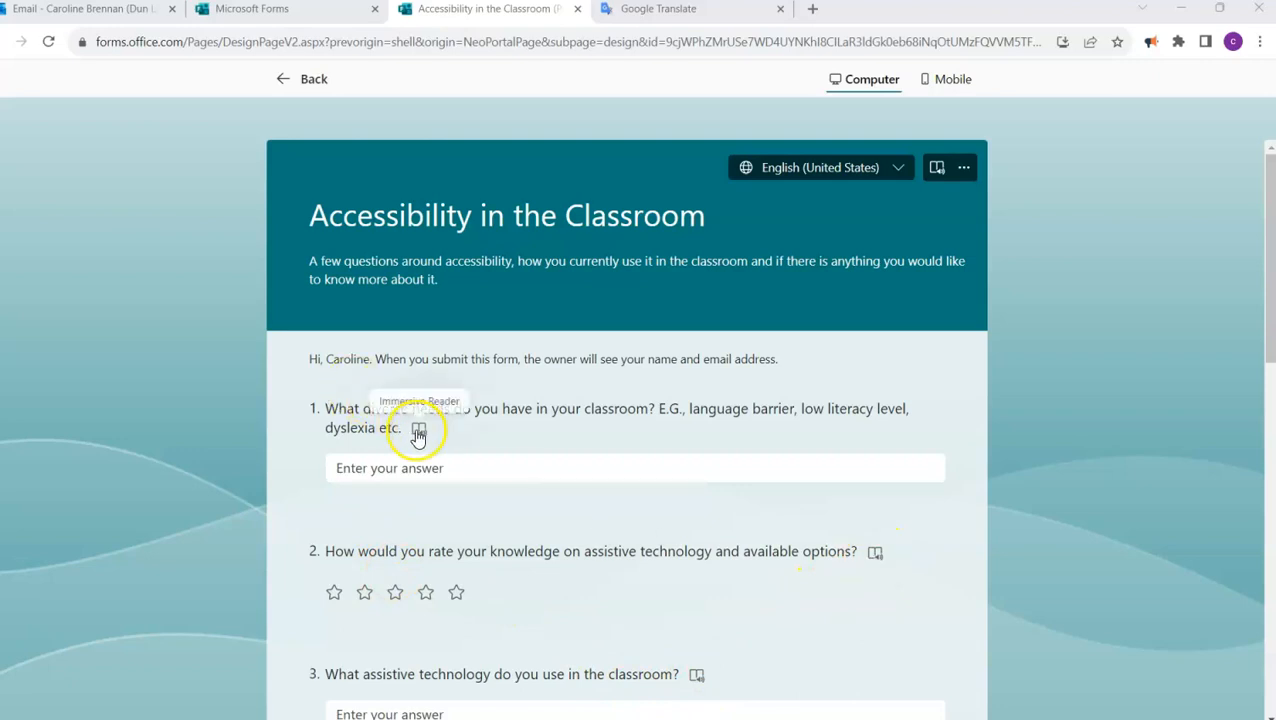
# - Open the Immersive Reader for the form and its reading preferences
pyautogui.click(938, 170)
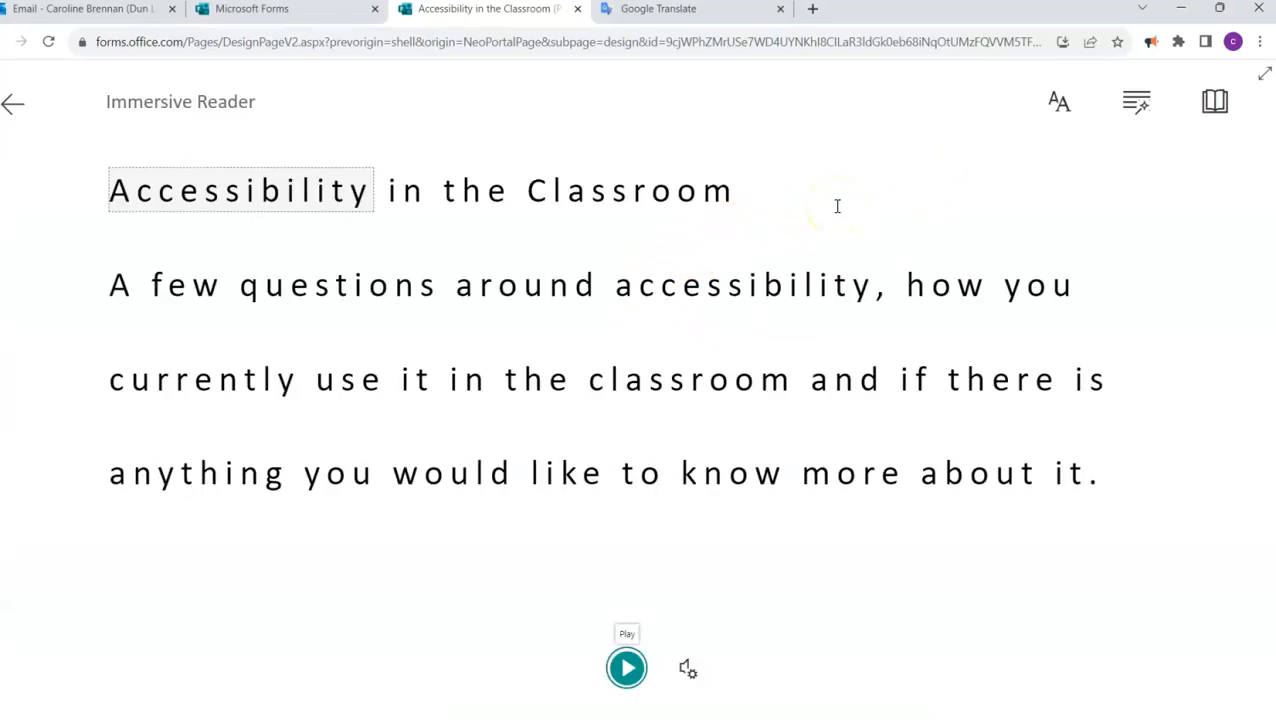
pyautogui.click(1214, 104)
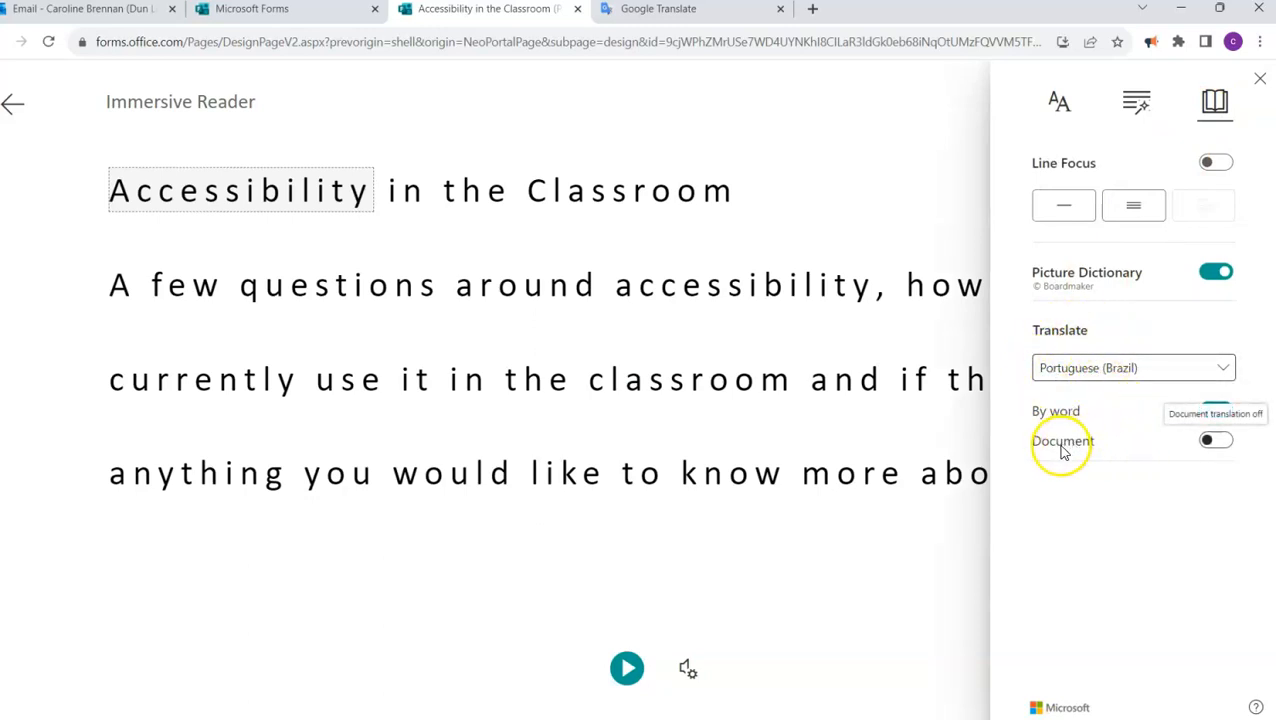
# - Turn on whole-document translation to Portuguese (Brazil) in the form's Immersive Reader, then exit the reader
pyautogui.click(1216, 441)
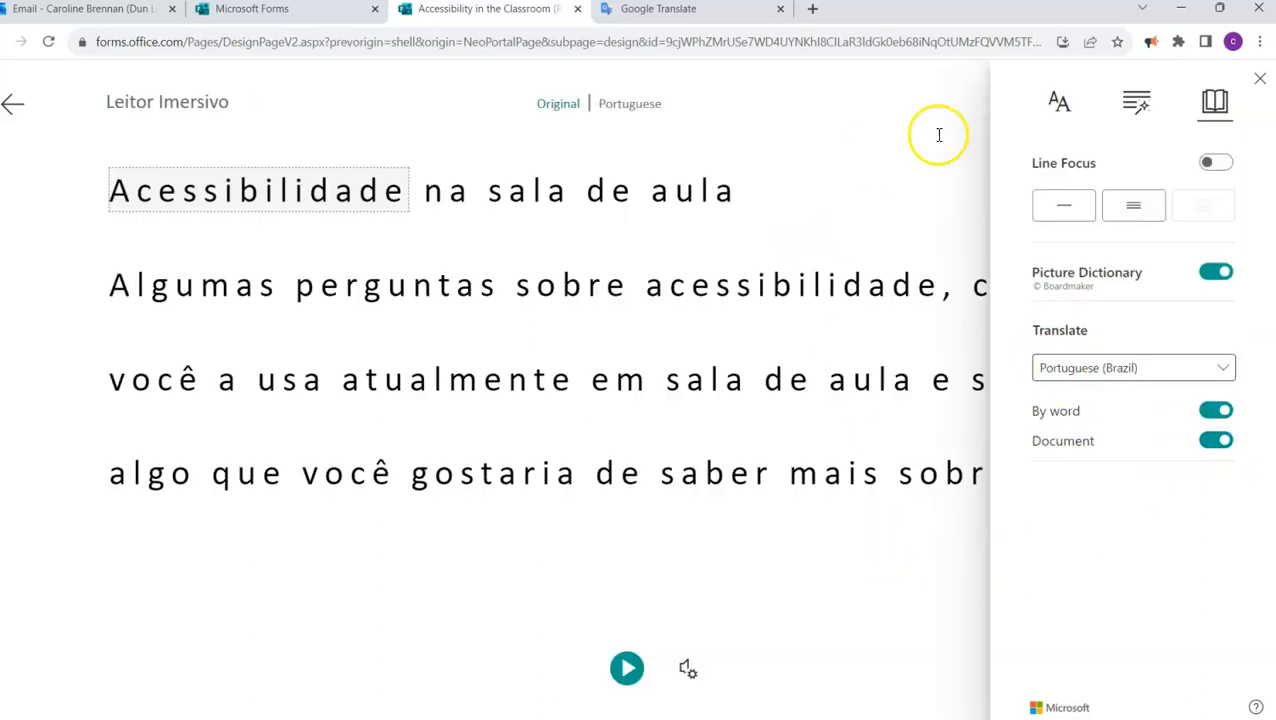
pyautogui.click(1259, 82)
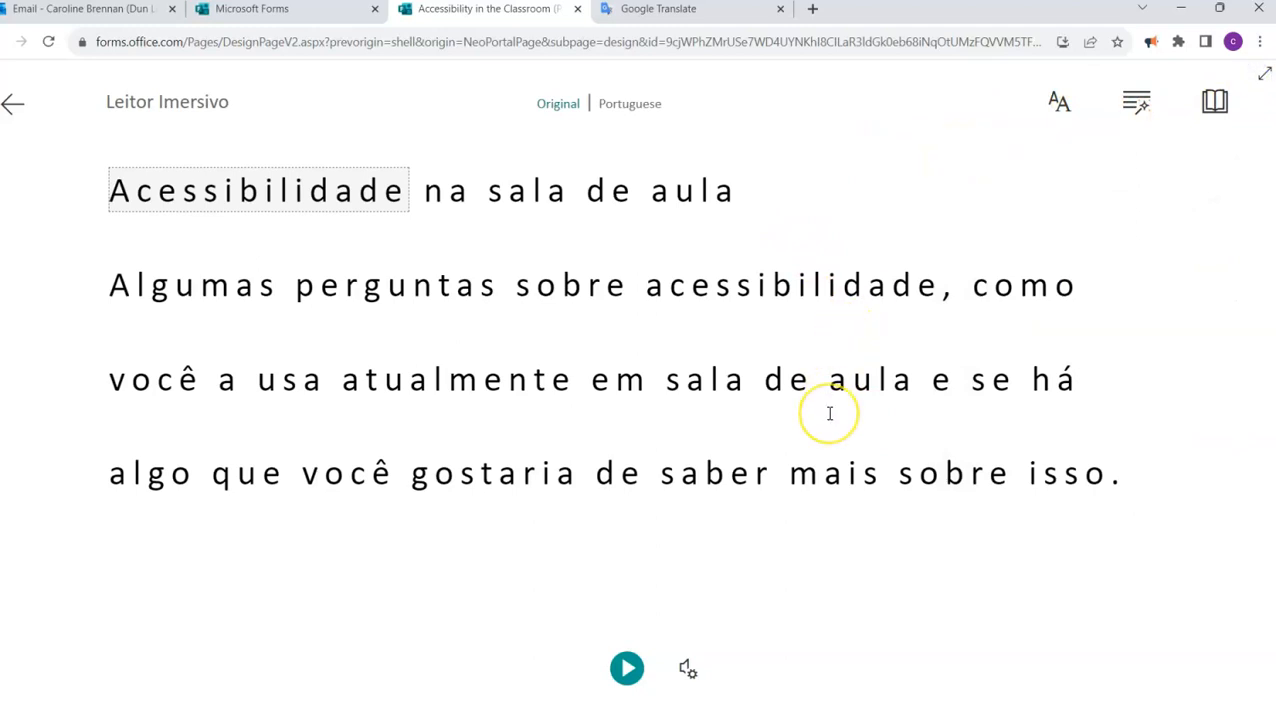
pyautogui.click(12, 103)
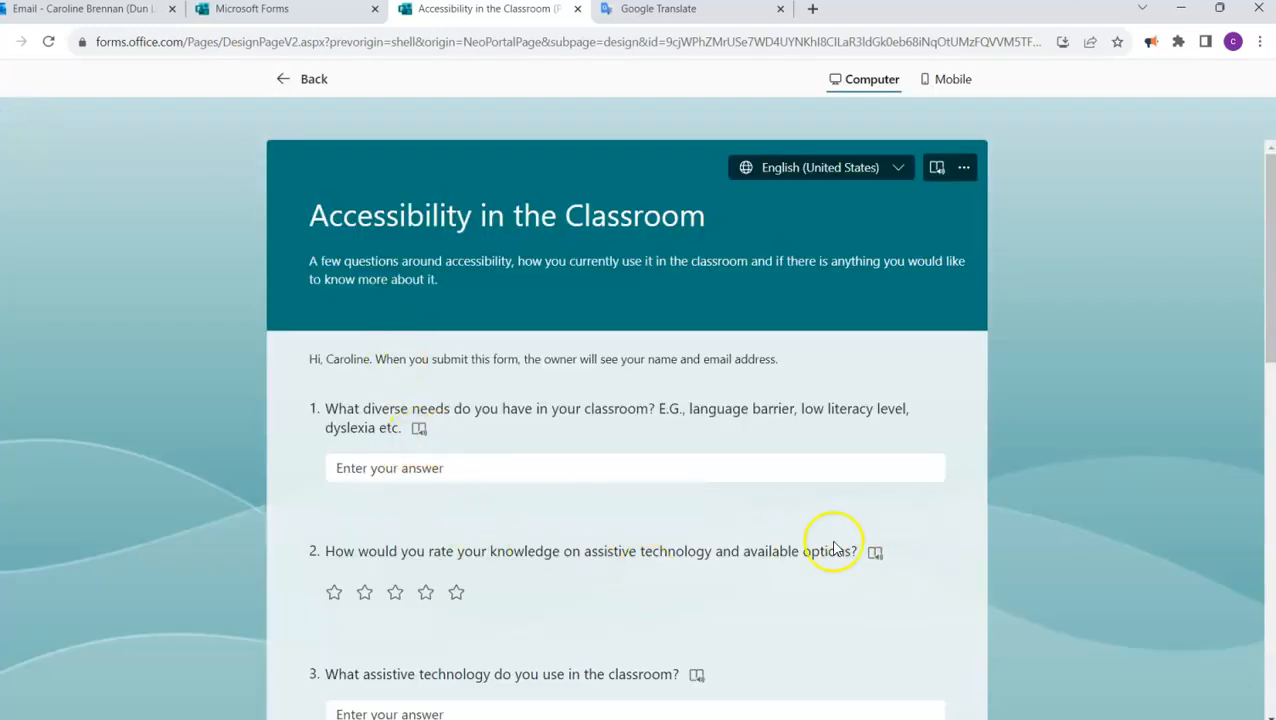
# - Open the Immersive Reader for question 1 and turn on document translation to Portuguese (Brazil) in its reading preferences
pyautogui.click(419, 429)
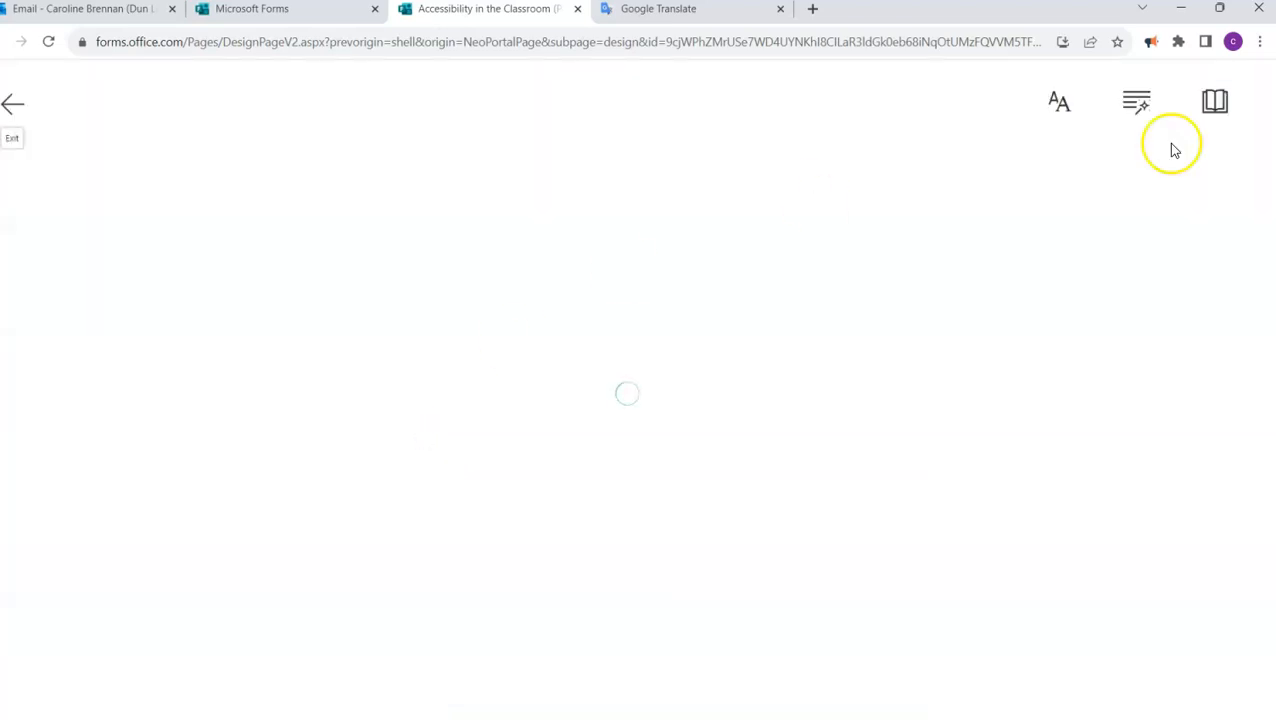
pyautogui.click(1216, 104)
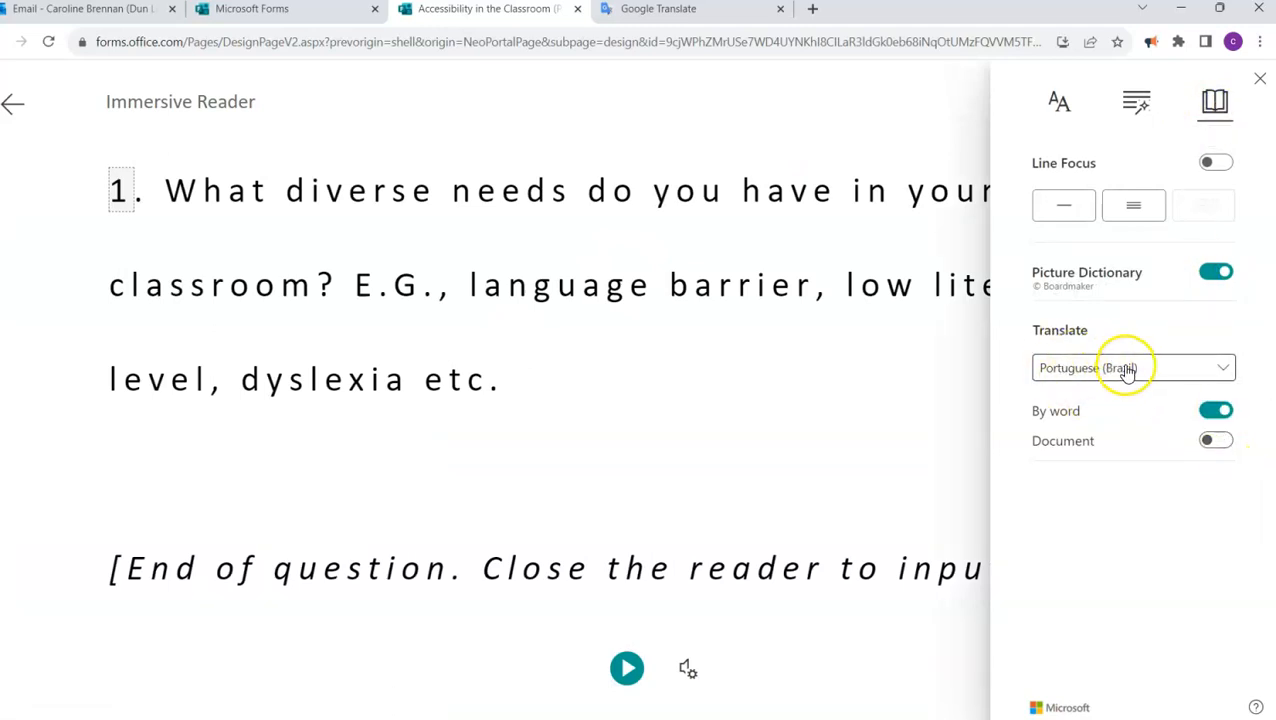
pyautogui.click(1227, 443)
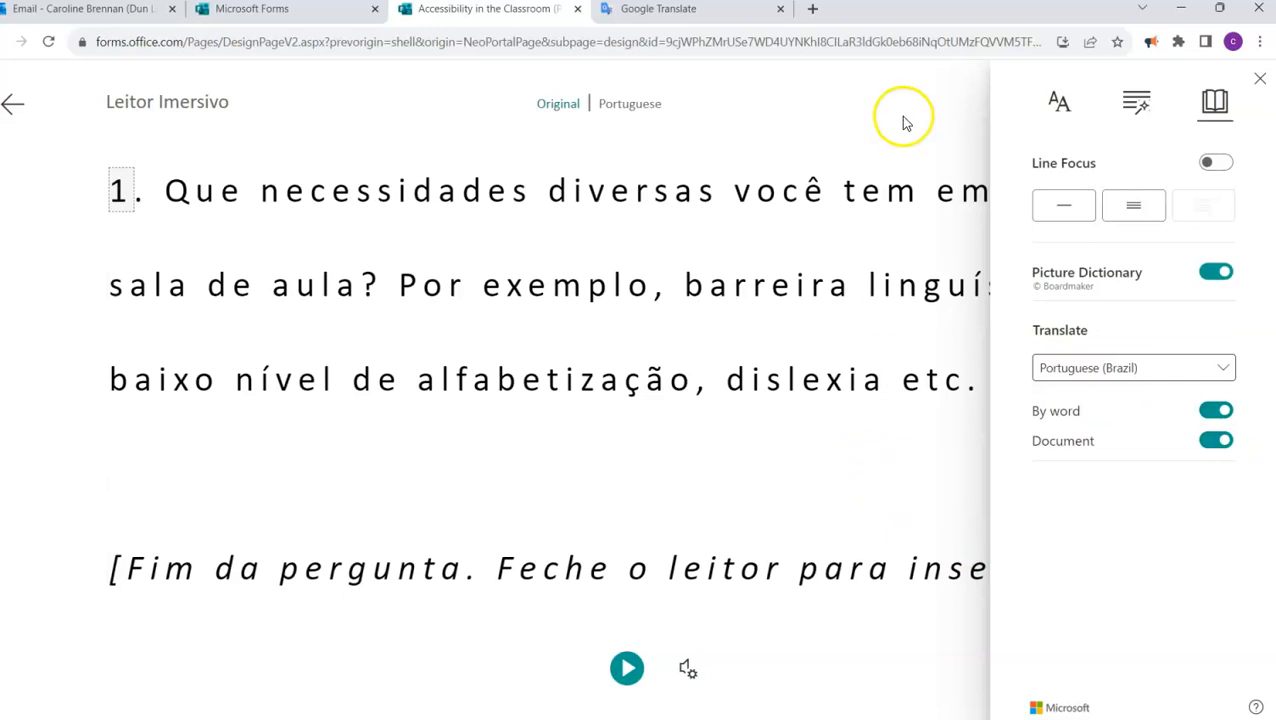
# - Close the reading preferences, select the word 'nível' in the translated text, and exit back to the form preview
pyautogui.click(1262, 82)
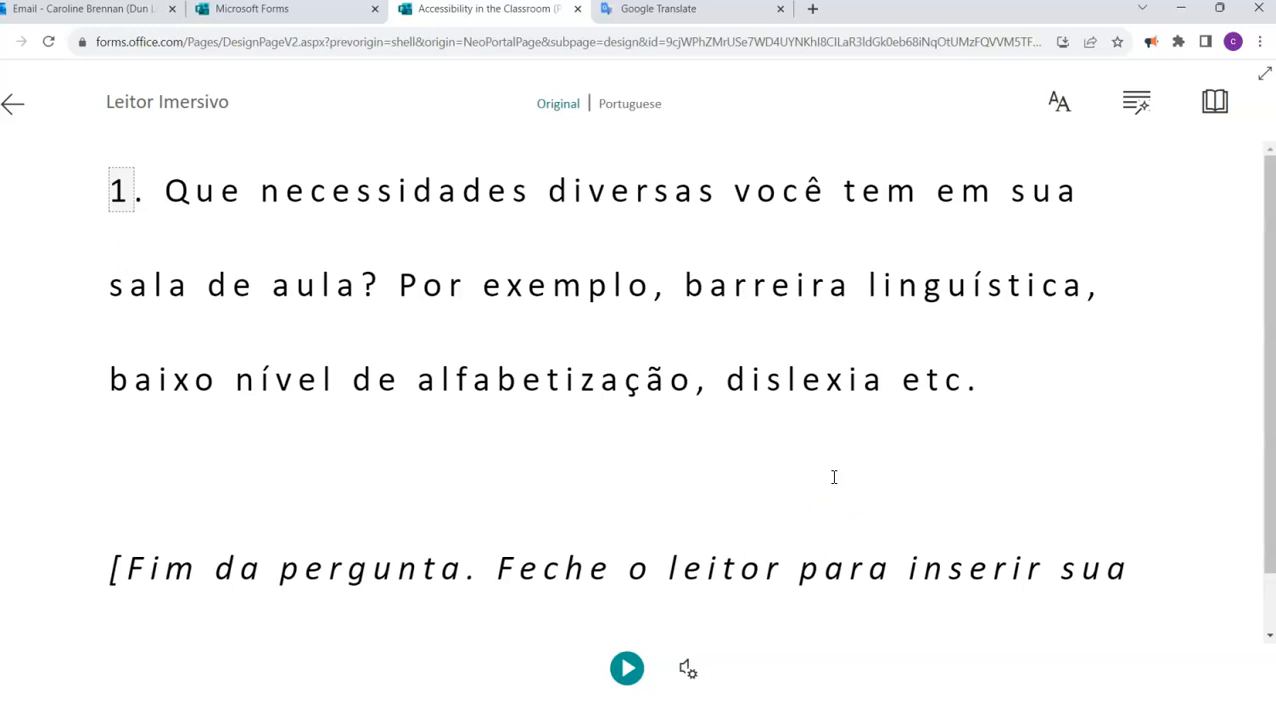
pyautogui.click(322, 381)
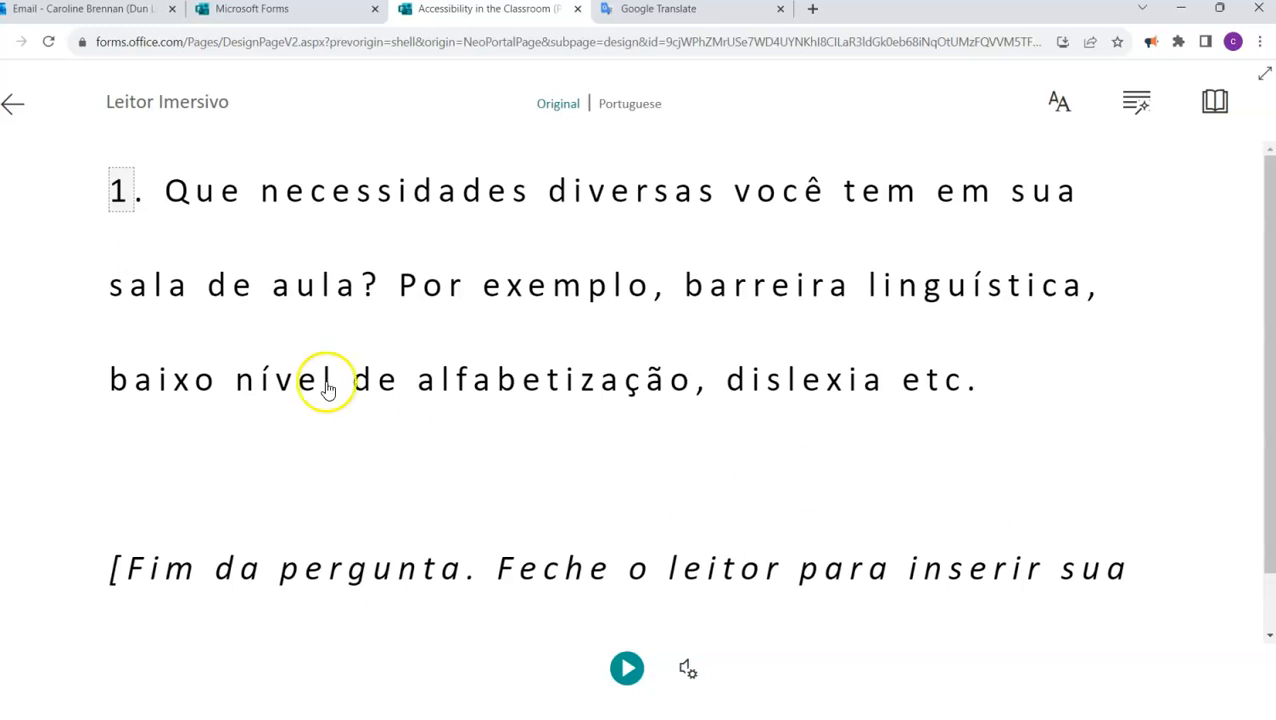
pyautogui.click(14, 110)
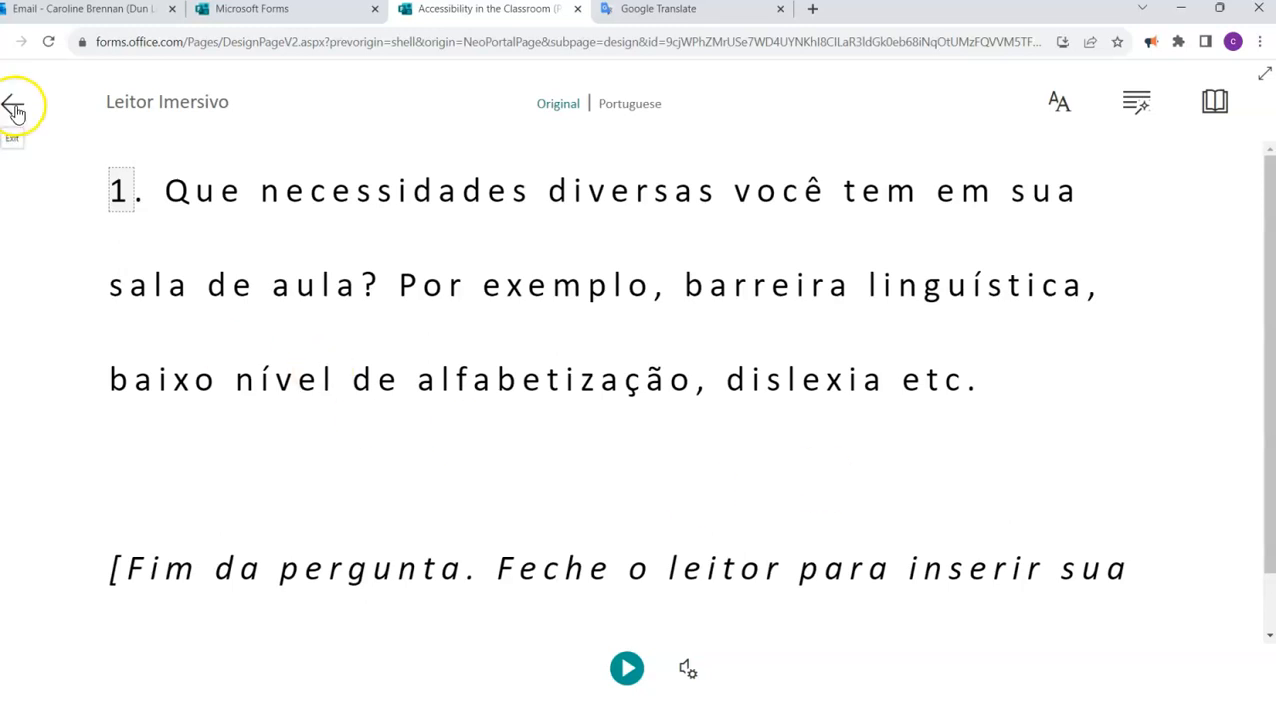
pyautogui.click(15, 108)
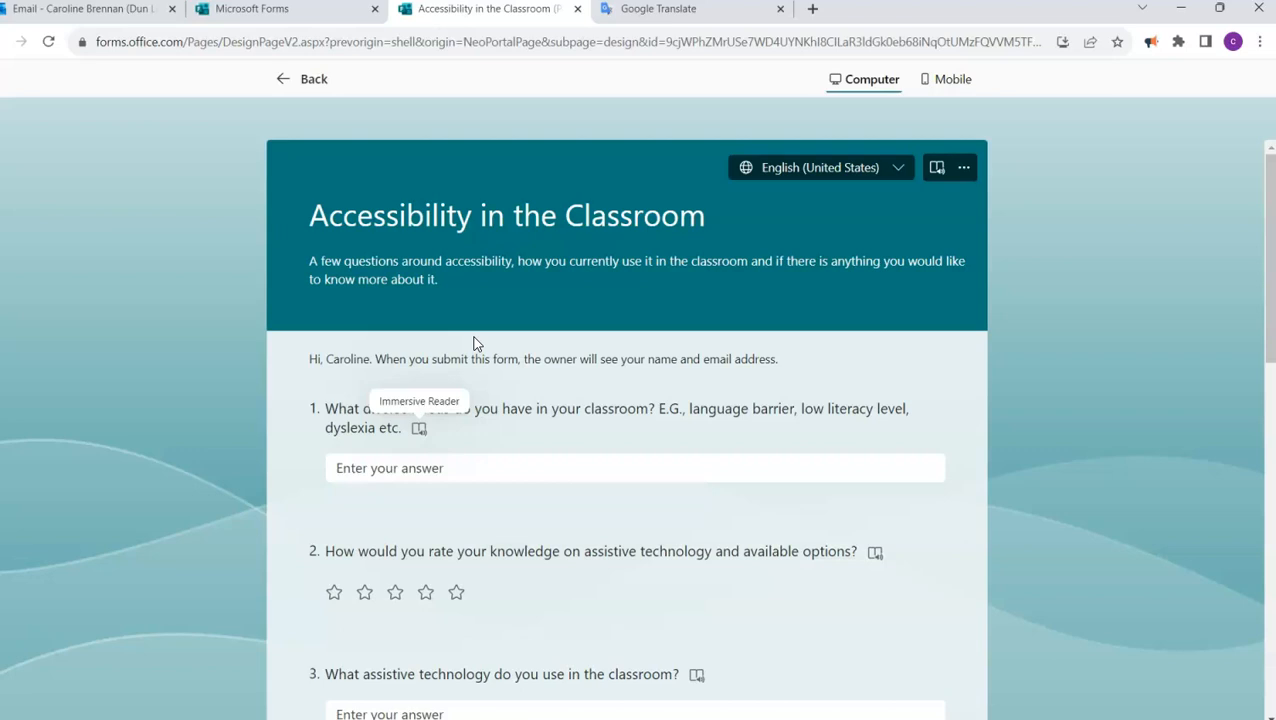